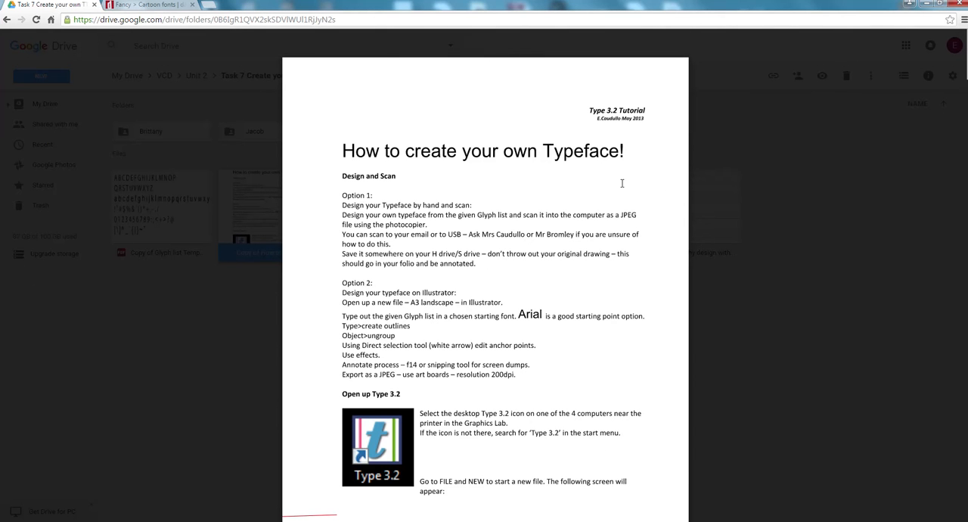
# - Skim the typeface tutorial document's pages on the new font settings and assigning scanned letters to glyphs
pyautogui.scroll(-6, 621, 183)
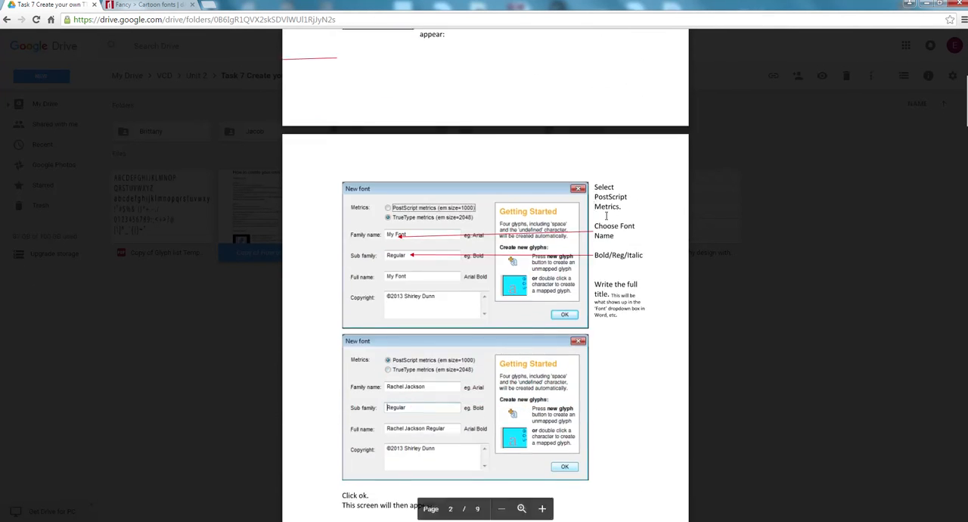
pyautogui.scroll(-7, 627, 225)
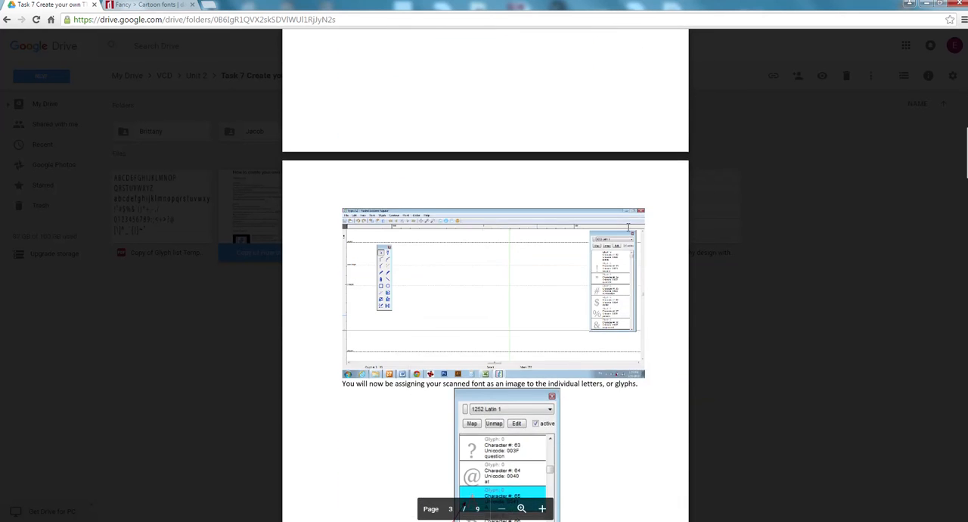
pyautogui.scroll(-2, 628, 227)
pyautogui.scroll(10, 628, 227)
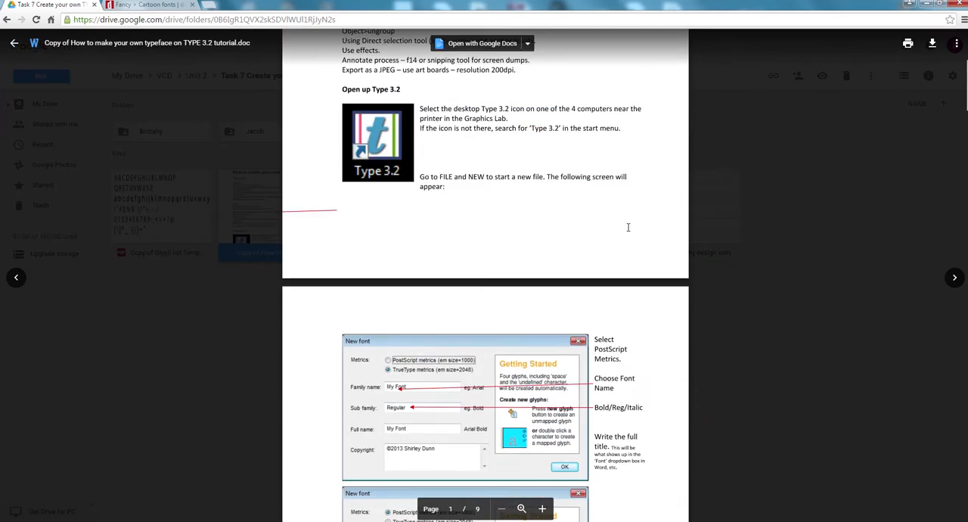
pyautogui.scroll(4, 628, 227)
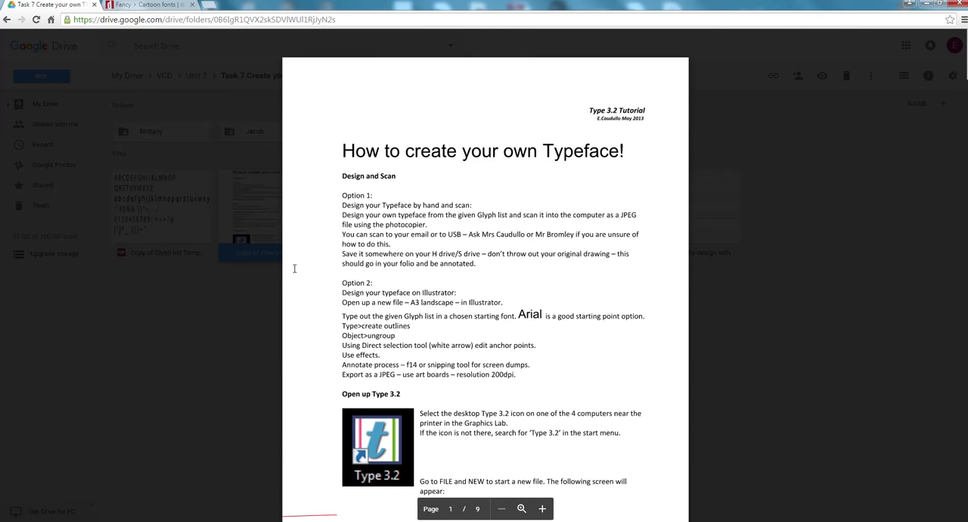
# - Launch Type 3.2 and start a new font file
pyautogui.press('super')
pyautogui.write('type')
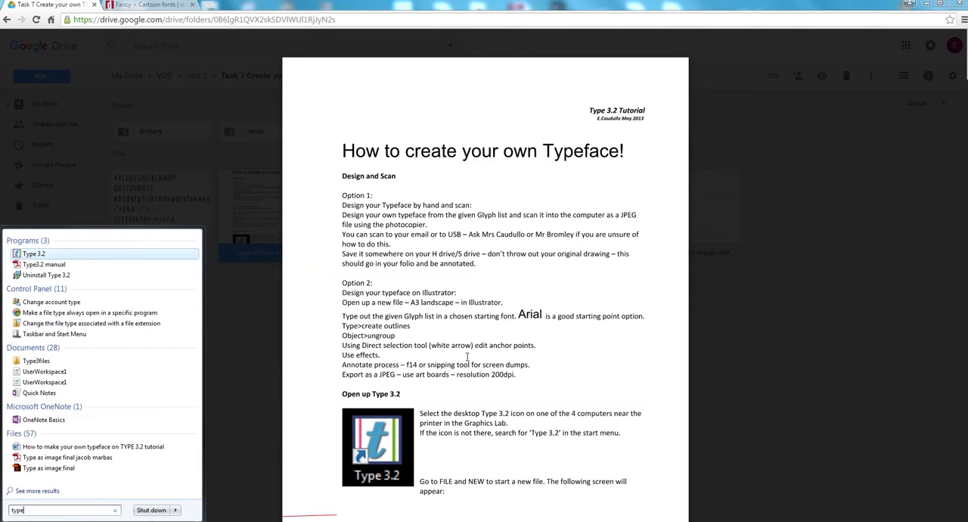
pyautogui.click(33, 254)
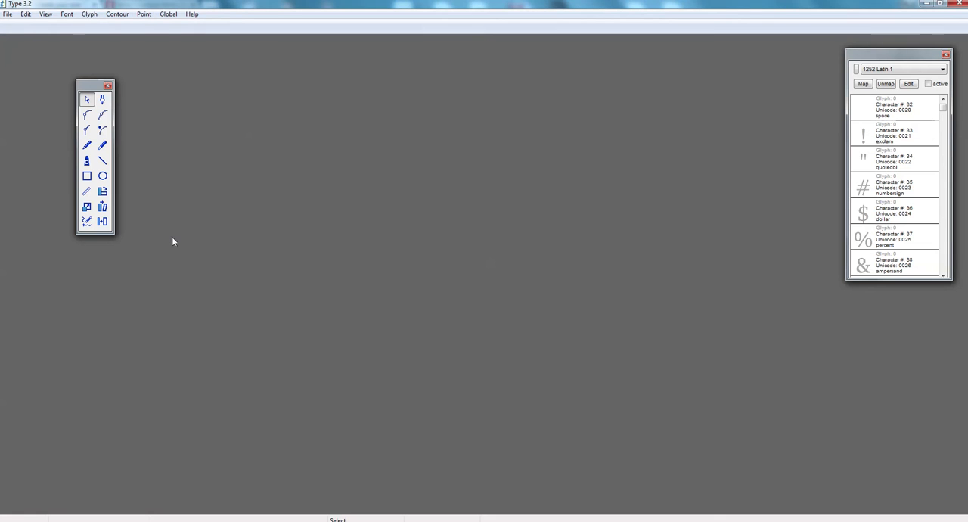
pyautogui.click(9, 14)
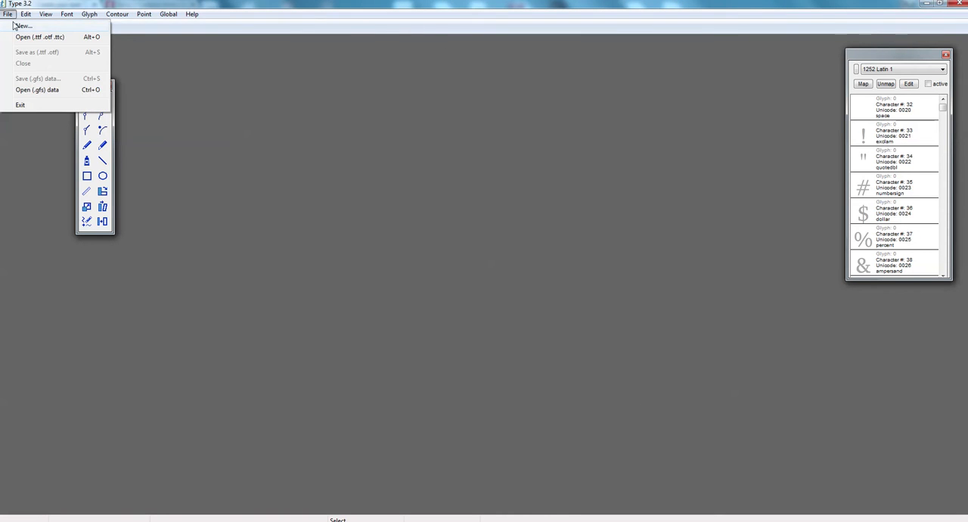
pyautogui.click(13, 26)
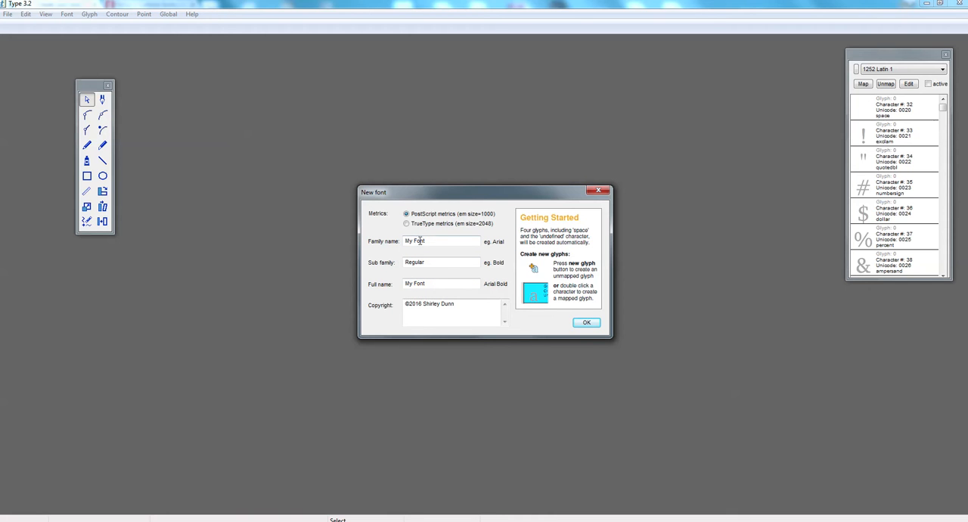
# - Enter the teacher's title and surname as the family name, and the same followed by Regular as the full name
pyautogui.moveTo(428, 241); pyautogui.dragTo(381, 243)
pyautogui.click(428, 239)
pyautogui.moveTo(403, 243); pyautogui.dragTo(353, 241)
pyautogui.write('Mrs Caudullo')
pyautogui.moveTo(437, 282); pyautogui.dragTo(376, 289)
pyautogui.write('Mrs Caudullo Regulare')
# - Replace the copyright holder after ©2016 with the teacher's full name and create the font
pyautogui.moveTo(469, 305); pyautogui.dragTo(423, 302)
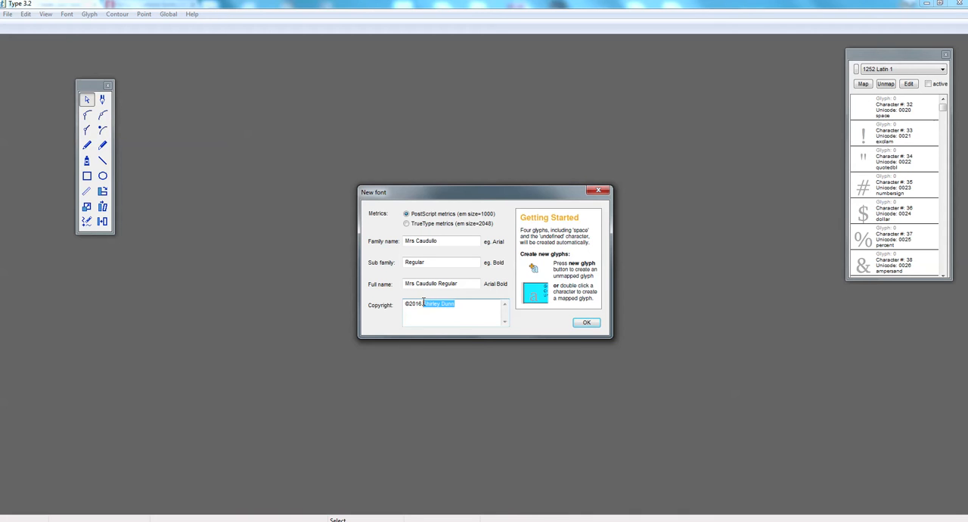
pyautogui.moveTo(455, 304); pyautogui.dragTo(445, 306)
pyautogui.click(586, 324)
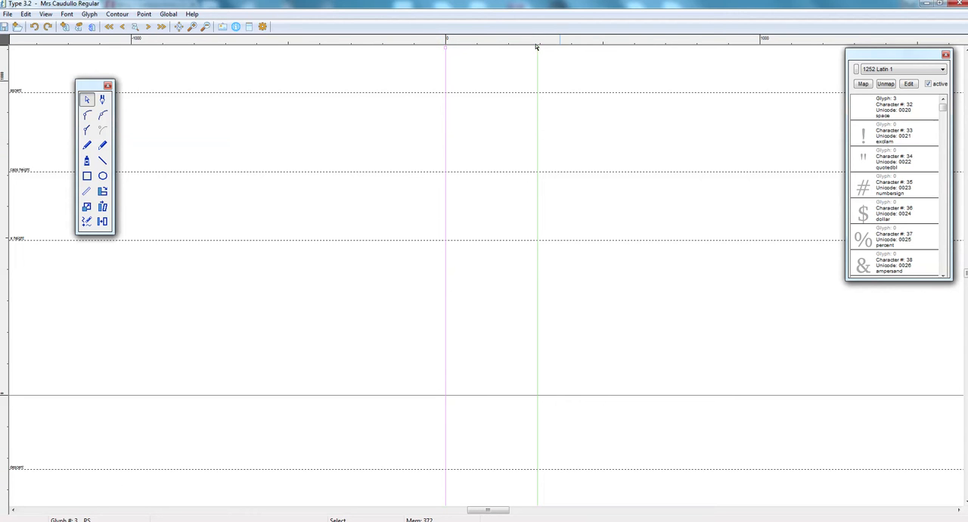
# - Widen the space glyph to about 360 units and create a new glyph mapped to the capital A, character 65
pyautogui.moveTo(538, 47); pyautogui.dragTo(560, 49)
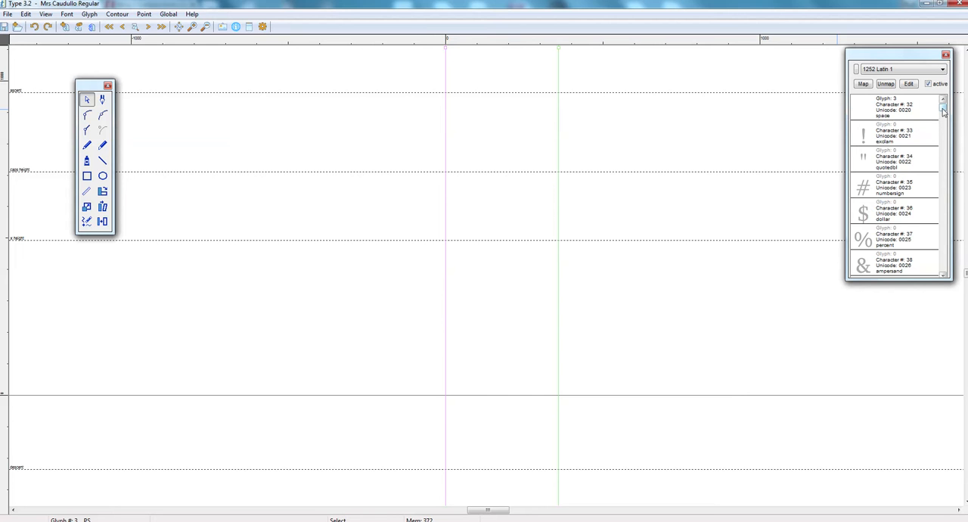
pyautogui.moveTo(943, 111); pyautogui.dragTo(948, 134)
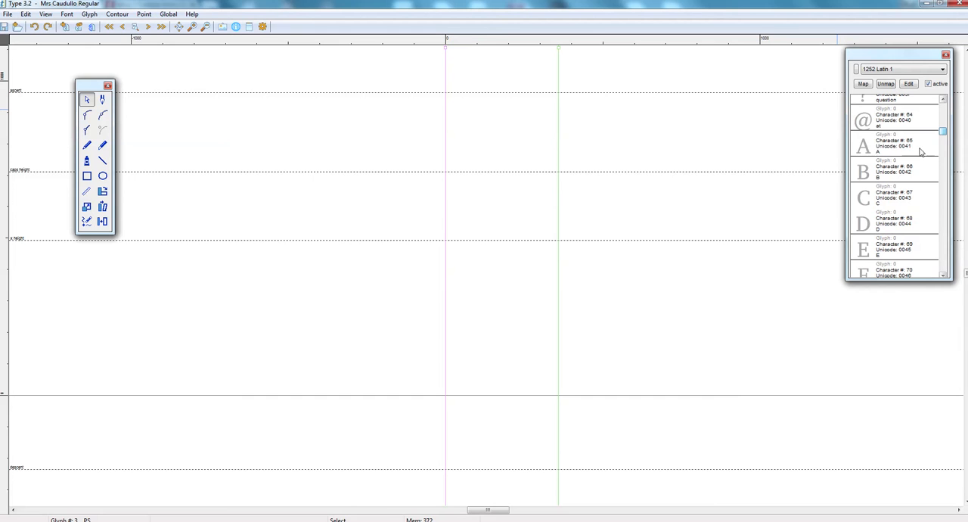
pyautogui.click(887, 148)
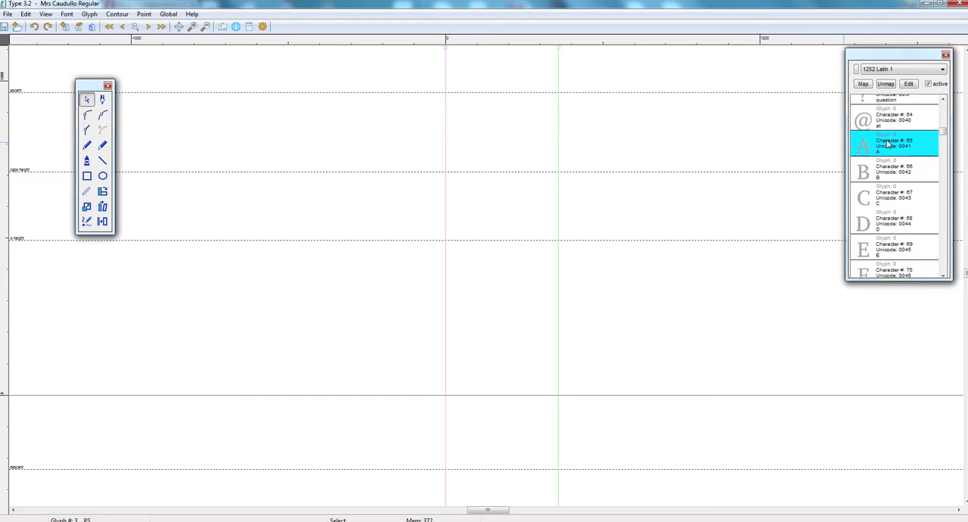
pyautogui.doubleClick(889, 144)
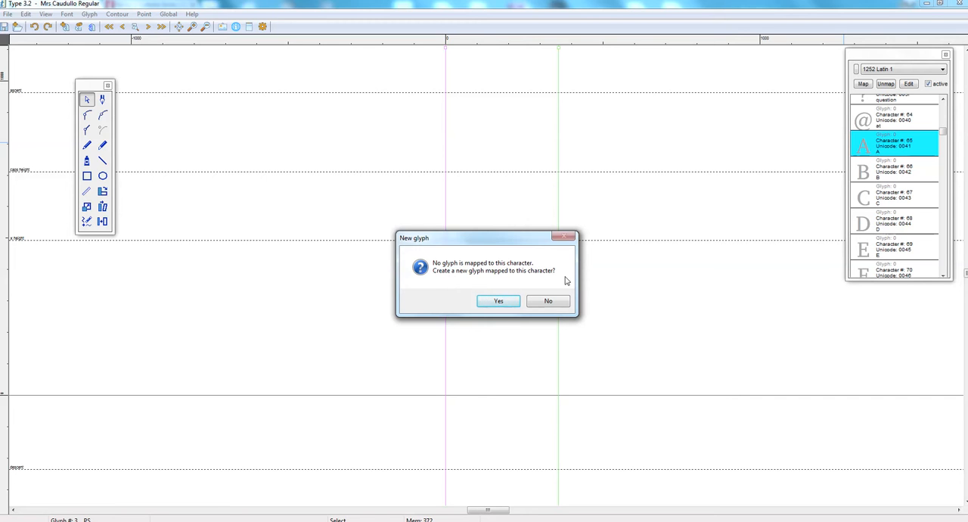
pyautogui.click(498, 302)
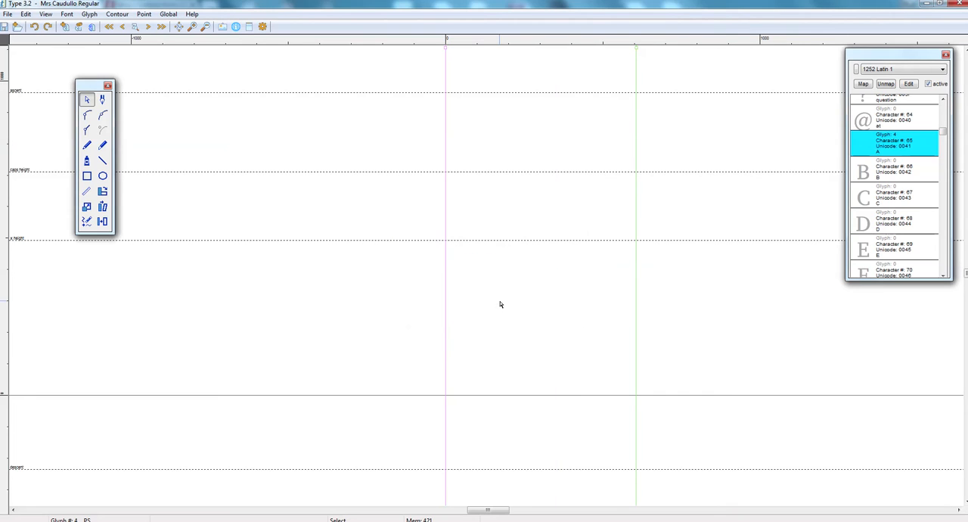
# - Load the image Copy of Nai Nai Doh into Trace graphic for the A glyph
pyautogui.click(222, 27)
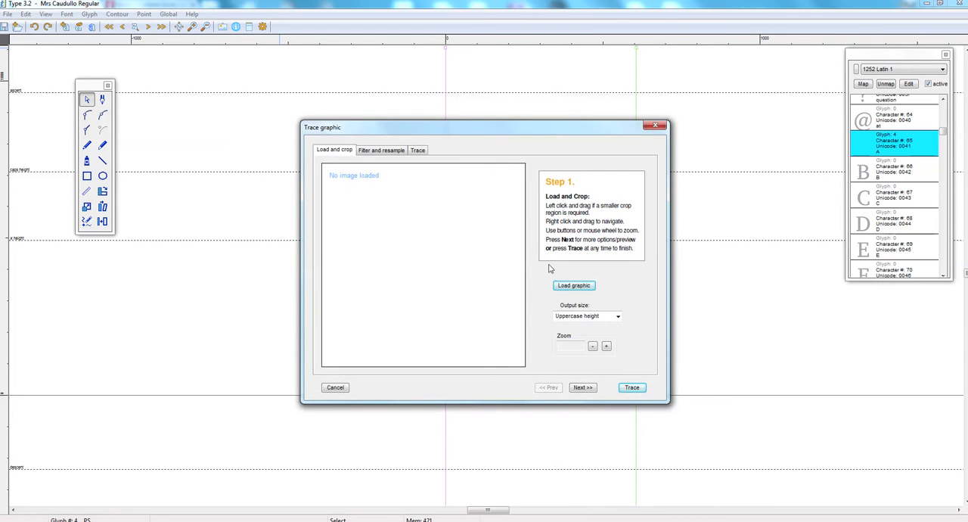
pyautogui.click(575, 286)
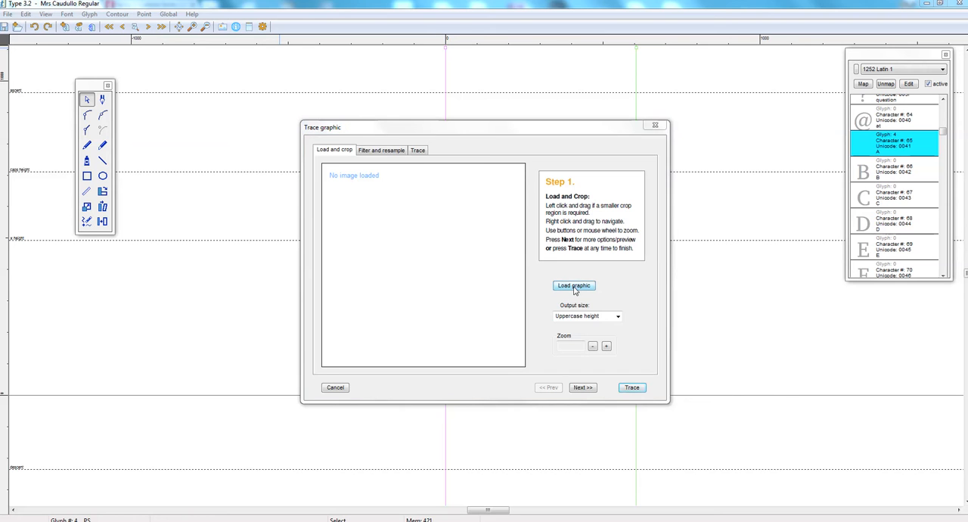
pyautogui.click(421, 224)
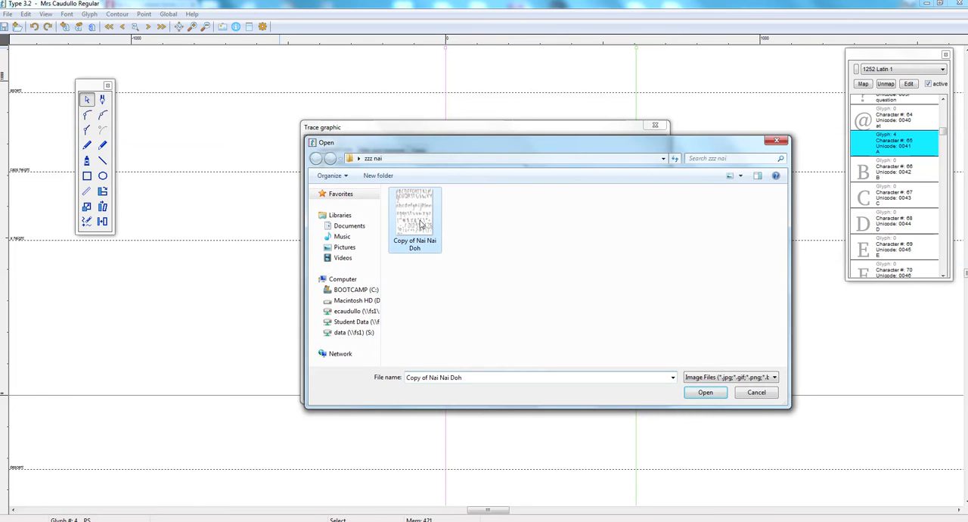
pyautogui.click(701, 394)
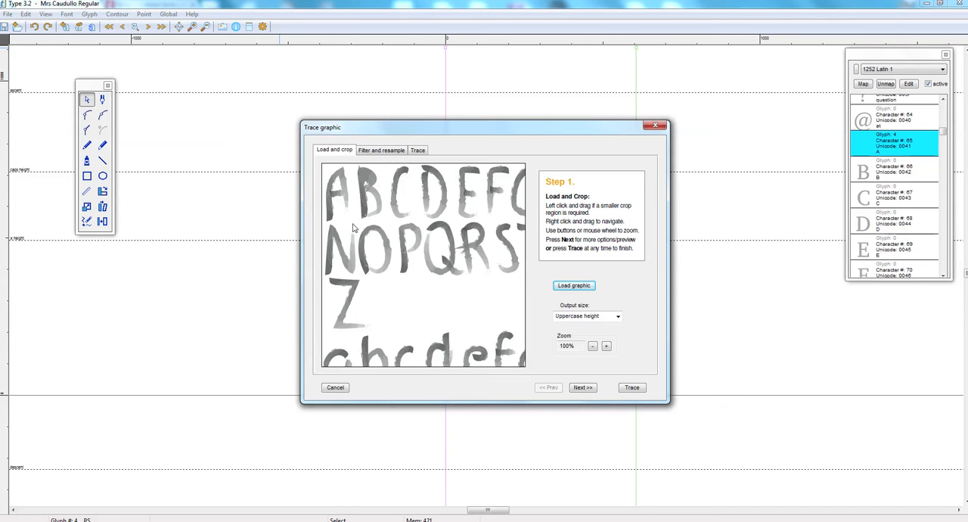
# - Try crop regions around the capital A and, farther across the scanned alphabet, around the capital Y
pyautogui.moveTo(351, 224); pyautogui.dragTo(322, 164)
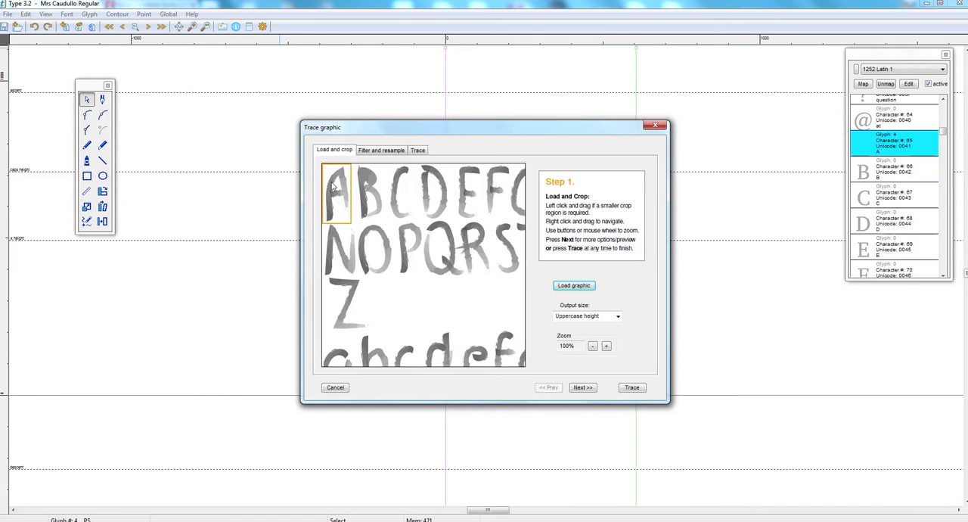
pyautogui.moveTo(467, 281)
pyautogui.mouseDown()
pyautogui.moveTo(368, 214)
pyautogui.moveTo(330, 265)
pyautogui.mouseUp()
pyautogui.moveTo(479, 257); pyautogui.dragTo(408, 270)
pyautogui.moveTo(440, 244)
pyautogui.mouseDown()
pyautogui.moveTo(415, 260)
pyautogui.moveTo(413, 216)
pyautogui.moveTo(400, 224)
pyautogui.mouseUp()
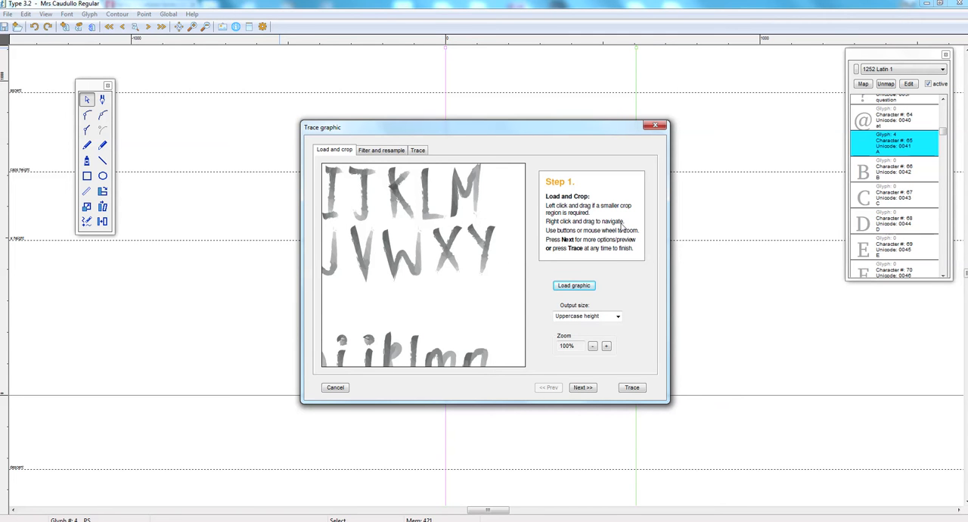
pyautogui.moveTo(445, 233)
pyautogui.mouseDown()
pyautogui.moveTo(381, 234)
pyautogui.moveTo(509, 238)
pyautogui.moveTo(394, 245)
pyautogui.mouseUp()
pyautogui.moveTo(441, 209)
pyautogui.mouseDown()
pyautogui.moveTo(488, 262)
pyautogui.moveTo(475, 257)
pyautogui.mouseUp()
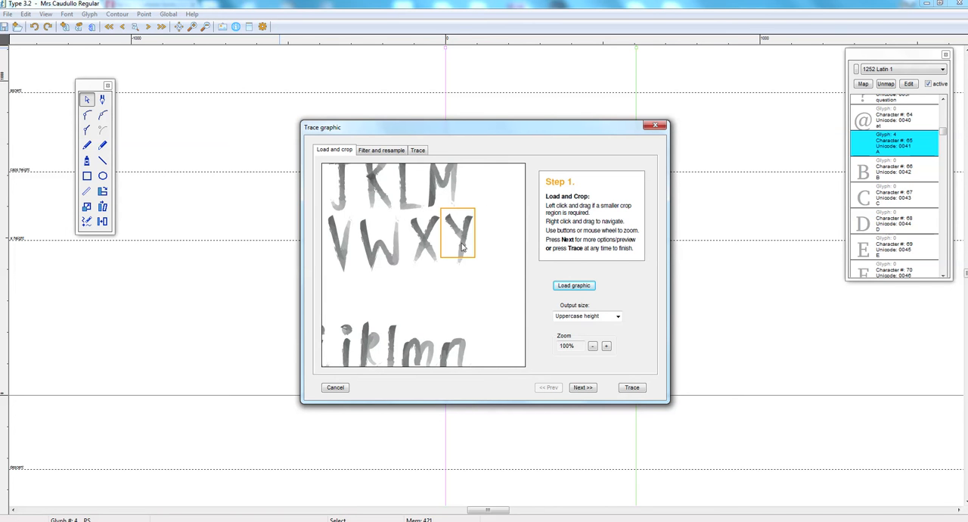
# - Crop the scanned image closely around the capital A at 146% zoom, with Uppercase height as the output size
pyautogui.moveTo(376, 218)
pyautogui.mouseDown()
pyautogui.moveTo(510, 233)
pyautogui.moveTo(400, 241)
pyautogui.moveTo(316, 165)
pyautogui.mouseUp()
pyautogui.moveTo(355, 223); pyautogui.dragTo(312, 149)
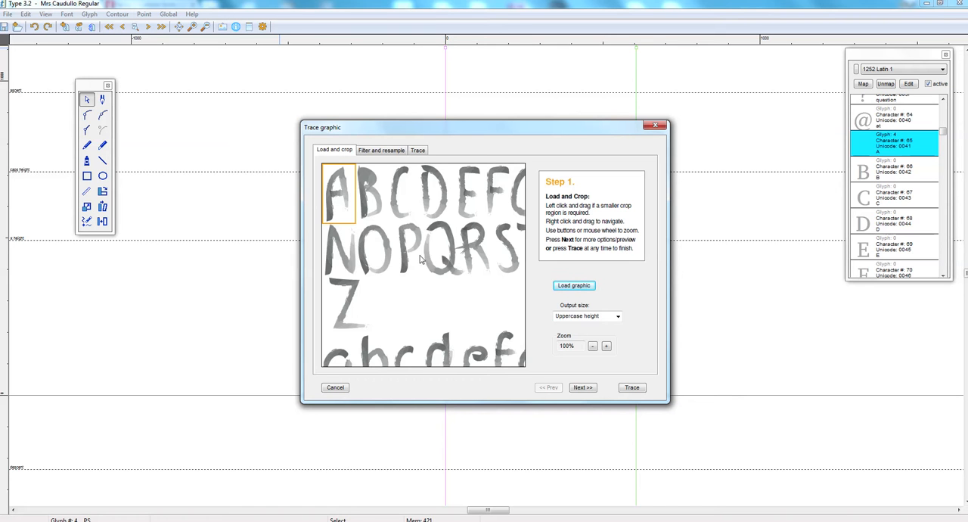
pyautogui.scroll(-1, 424, 257)
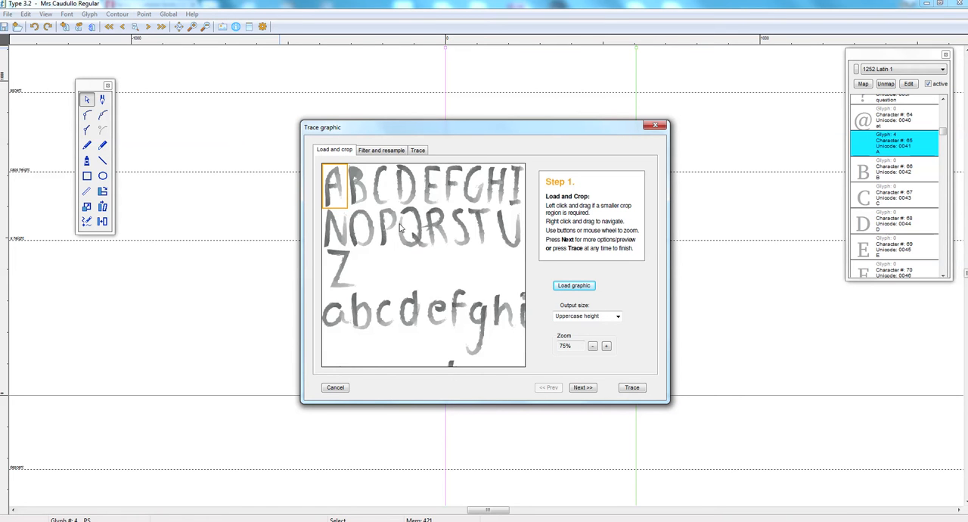
pyautogui.scroll(2, 401, 227)
pyautogui.moveTo(391, 251); pyautogui.dragTo(314, 166)
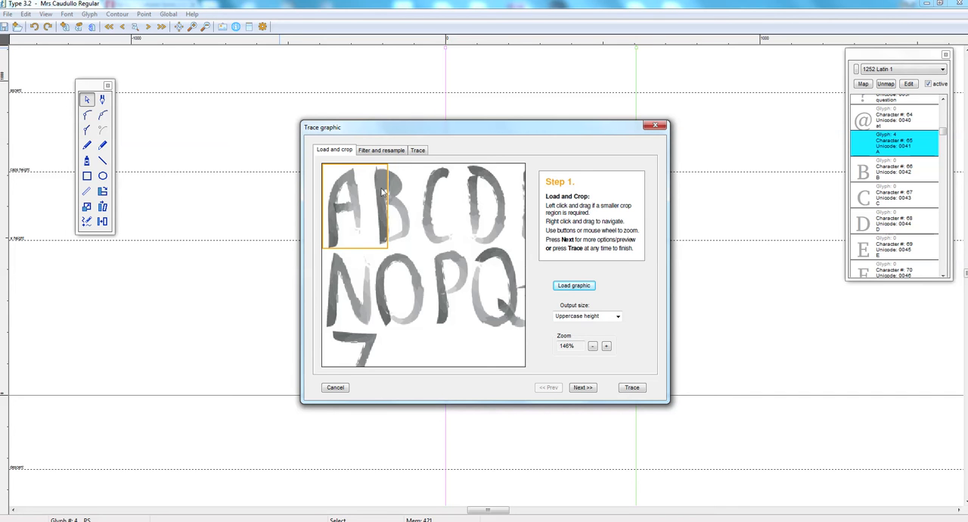
pyautogui.click(374, 244)
pyautogui.moveTo(369, 254); pyautogui.dragTo(312, 168)
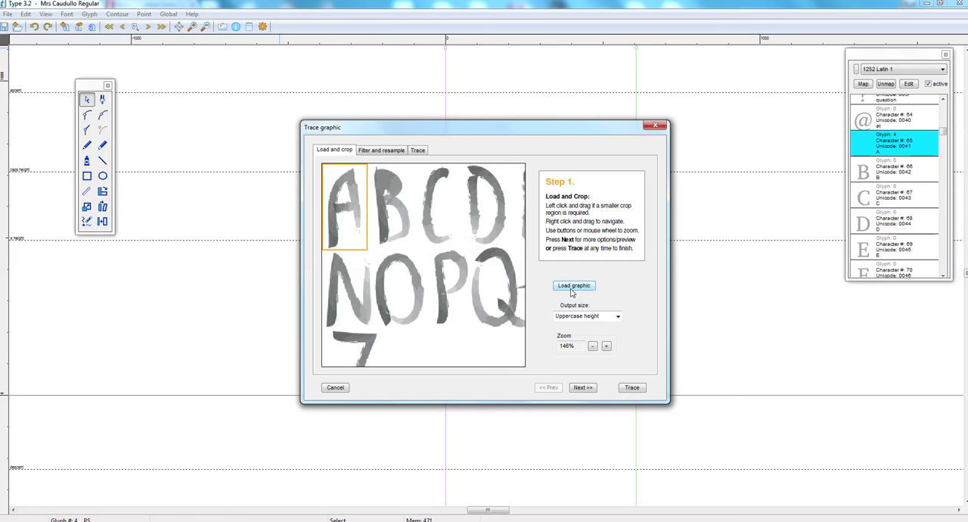
pyautogui.click(617, 318)
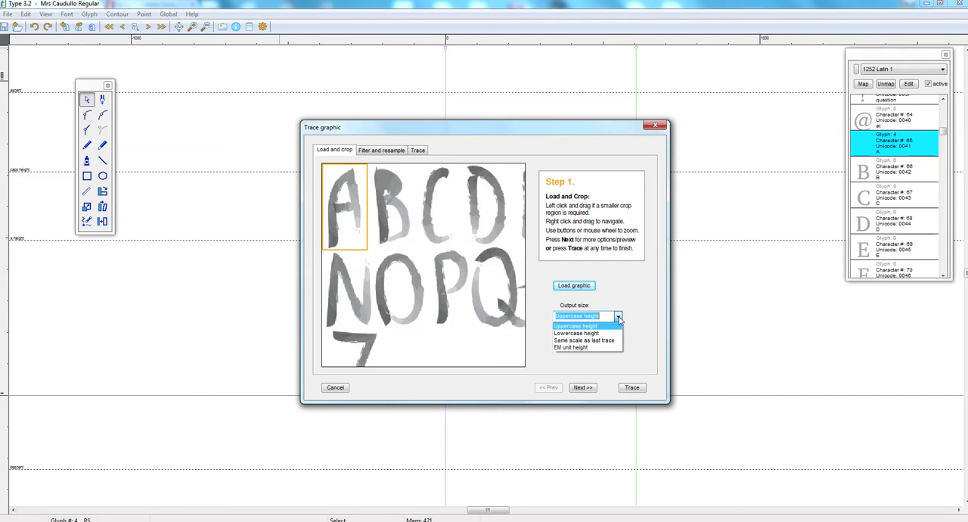
pyautogui.click(601, 312)
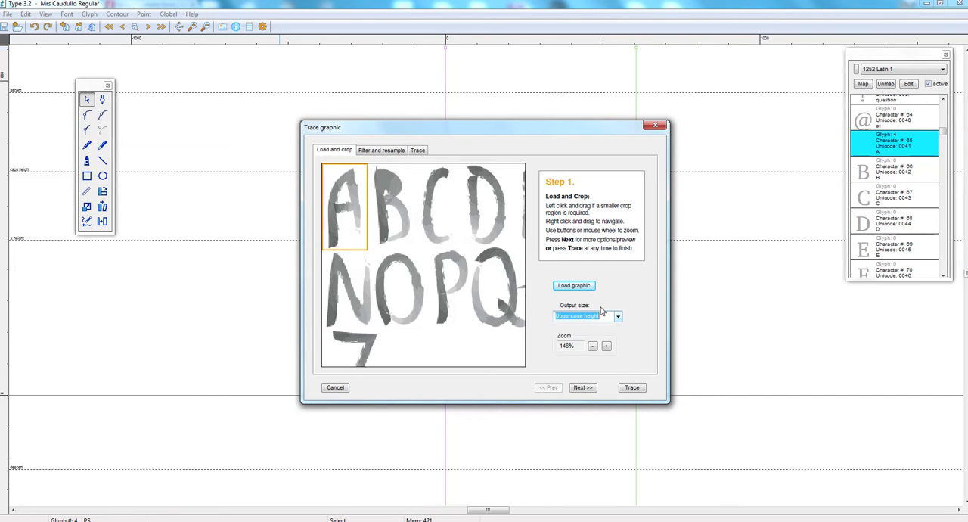
# - Raise the black/white threshold close to Black so the whole A is filled, and proceed to the trace settings
pyautogui.click(582, 387)
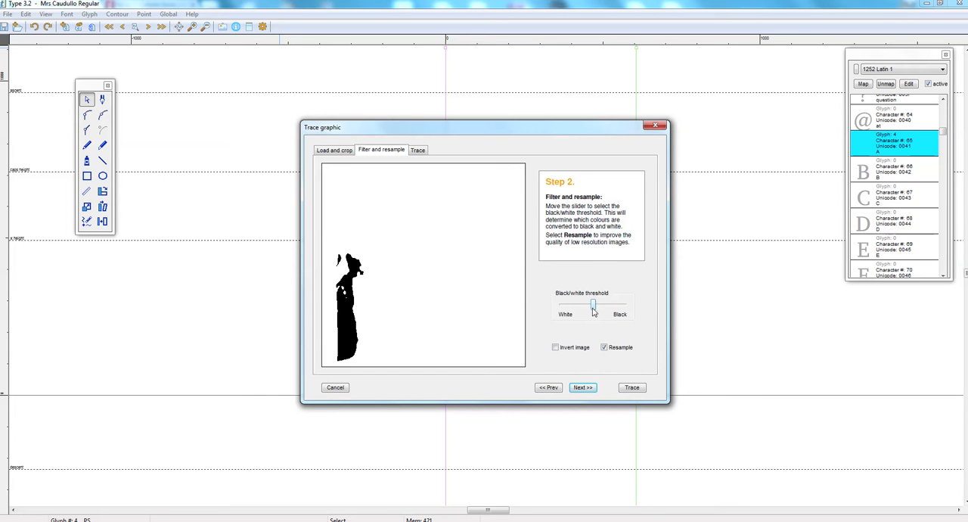
pyautogui.moveTo(594, 305); pyautogui.dragTo(622, 313)
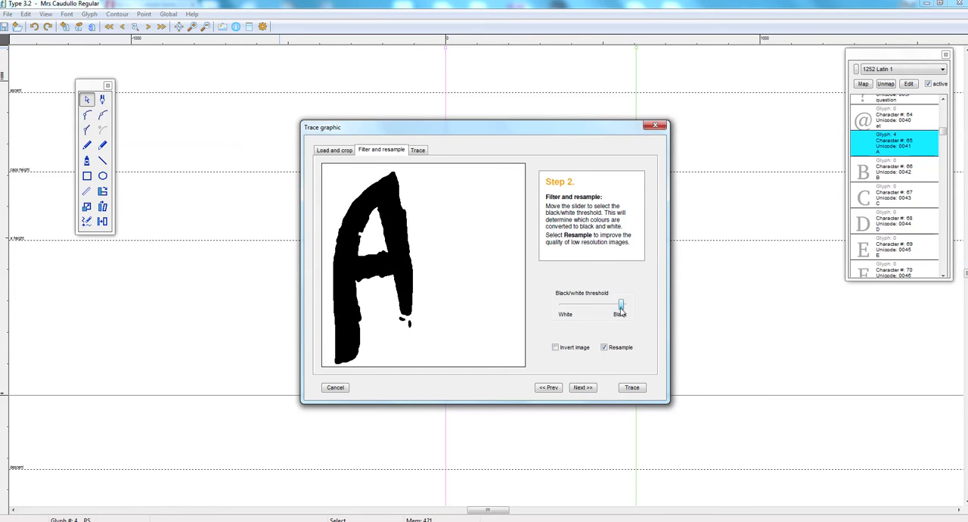
pyautogui.click(584, 387)
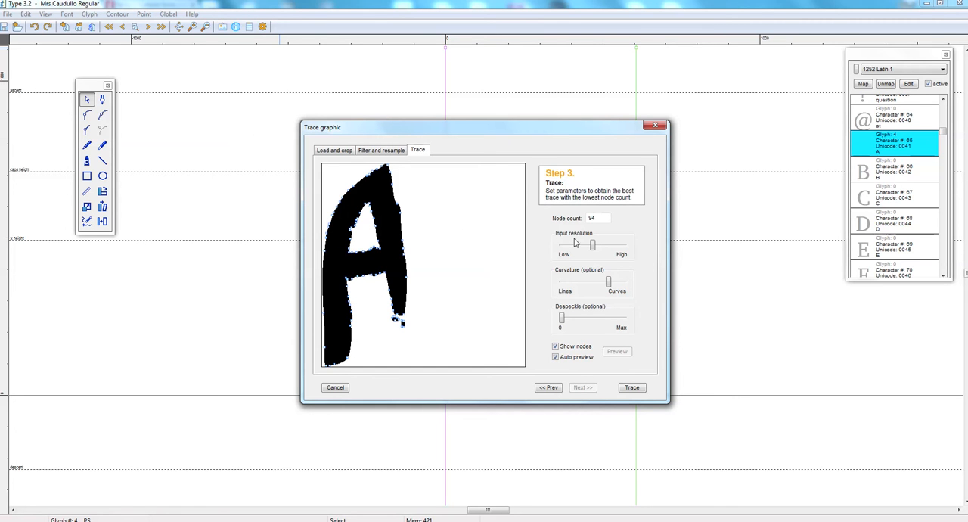
# - Set the curvature to full Curves and despeckle to just above the middle, and trace the A into its glyph
pyautogui.moveTo(609, 282); pyautogui.dragTo(625, 282)
pyautogui.moveTo(561, 323)
pyautogui.mouseDown()
pyautogui.moveTo(611, 325)
pyautogui.moveTo(569, 327)
pyautogui.moveTo(601, 335)
pyautogui.mouseUp()
pyautogui.click(638, 391)
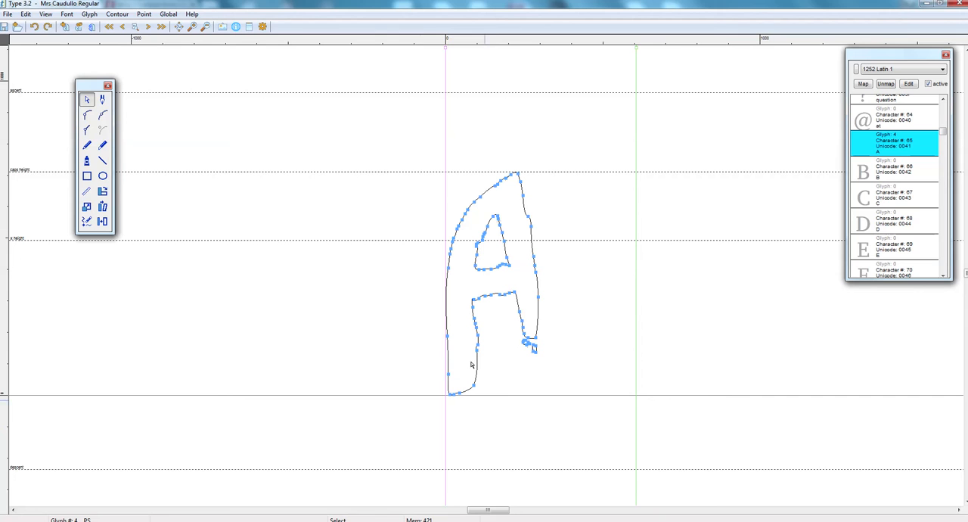
# - Stretch the whole traced A outline until it extends below the baseline, and narrow the glyph's width to about 360 units
pyautogui.click(463, 189)
pyautogui.moveTo(414, 154); pyautogui.dragTo(561, 376)
pyautogui.click(87, 208)
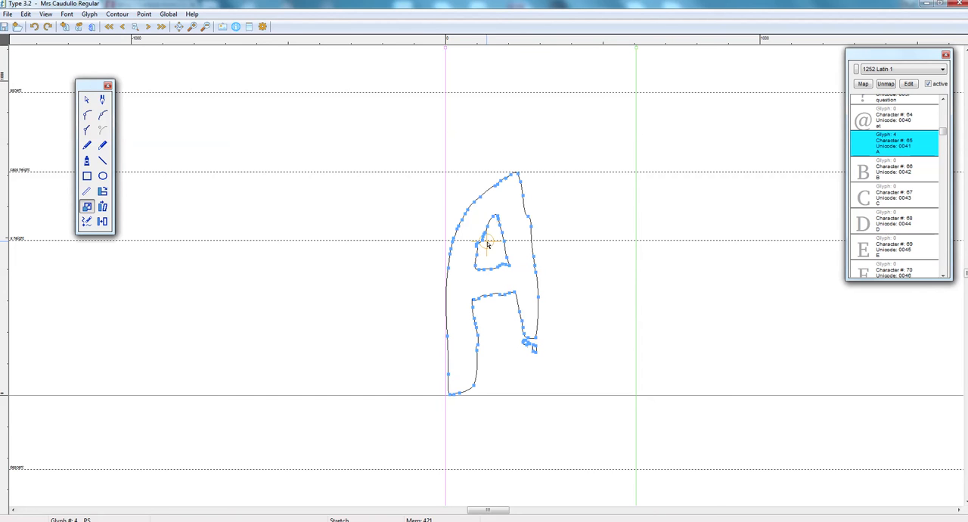
pyautogui.moveTo(487, 244); pyautogui.dragTo(510, 240)
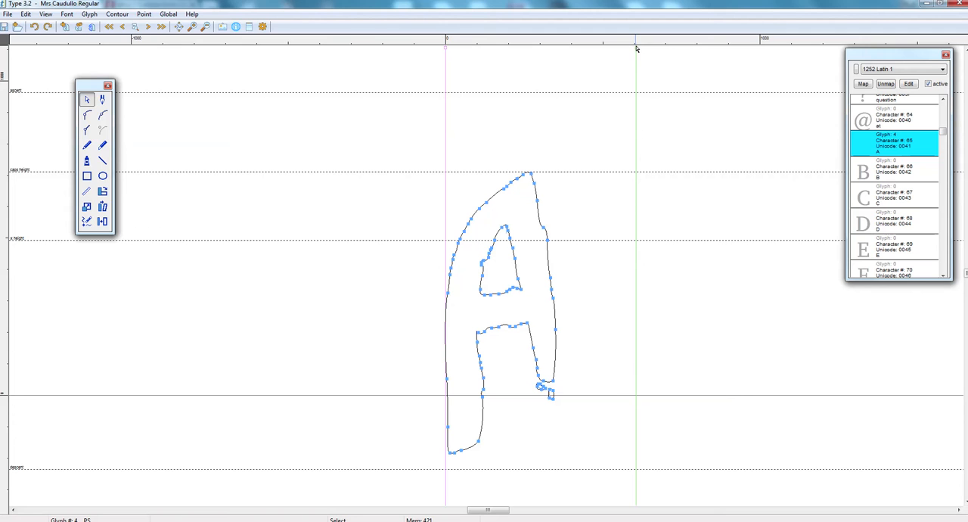
pyautogui.moveTo(636, 49); pyautogui.dragTo(560, 49)
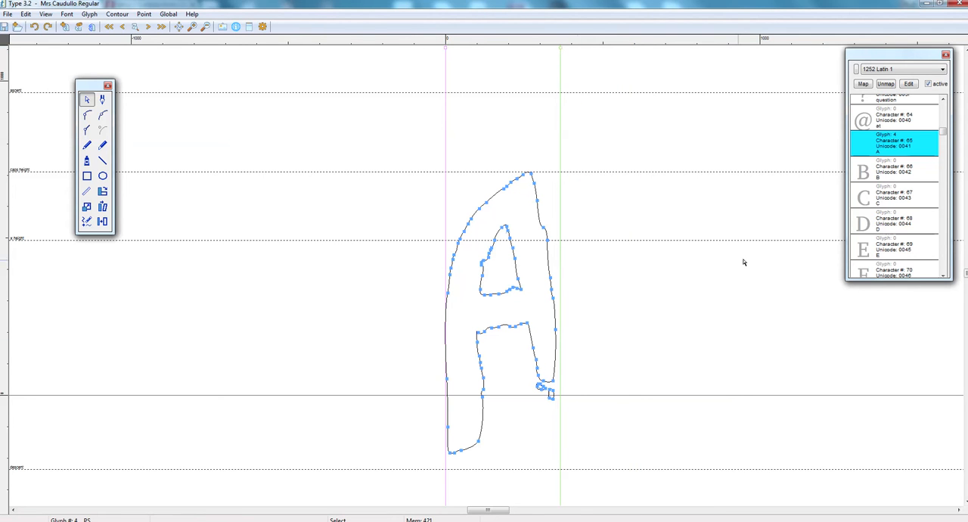
# - Create a glyph for the capital B and crop the scanned image closely around the hand-drawn B for tracing
pyautogui.click(890, 150)
pyautogui.click(886, 175)
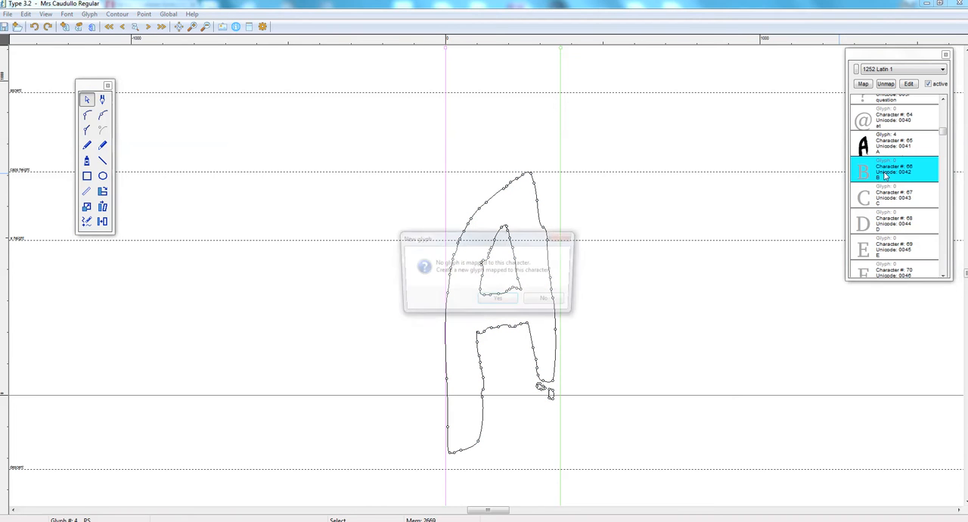
pyautogui.click(499, 301)
pyautogui.click(223, 26)
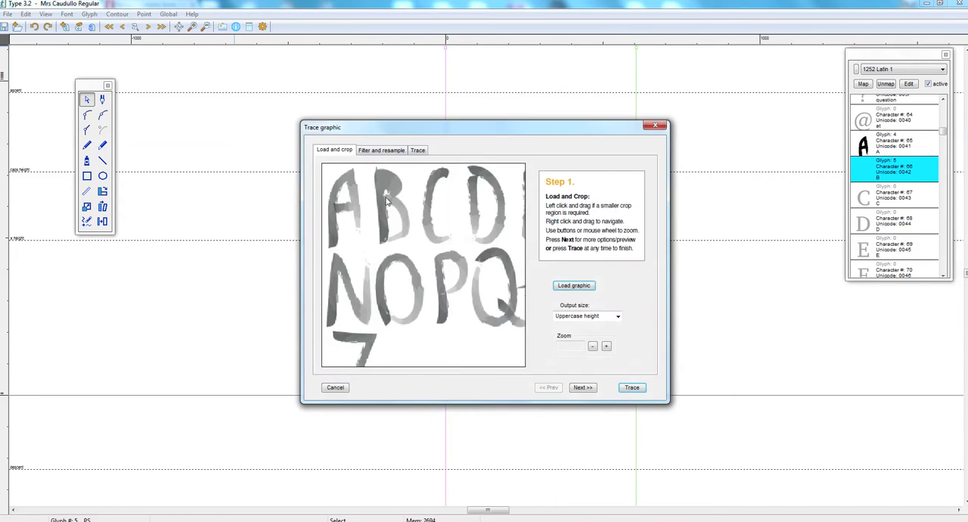
pyautogui.moveTo(366, 164); pyautogui.dragTo(414, 245)
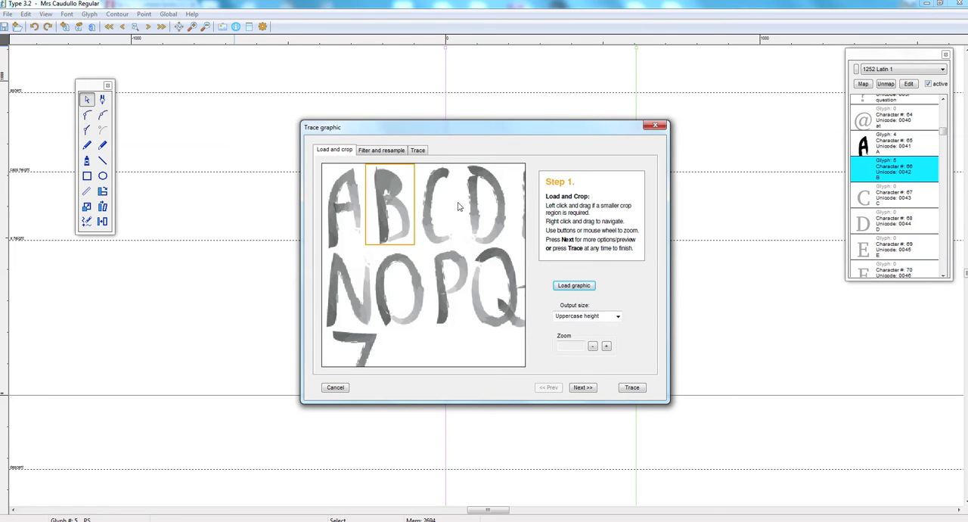
# - Set the black/white threshold just short of Black so the whole B is filled, and trace it into its glyph
pyautogui.click(591, 388)
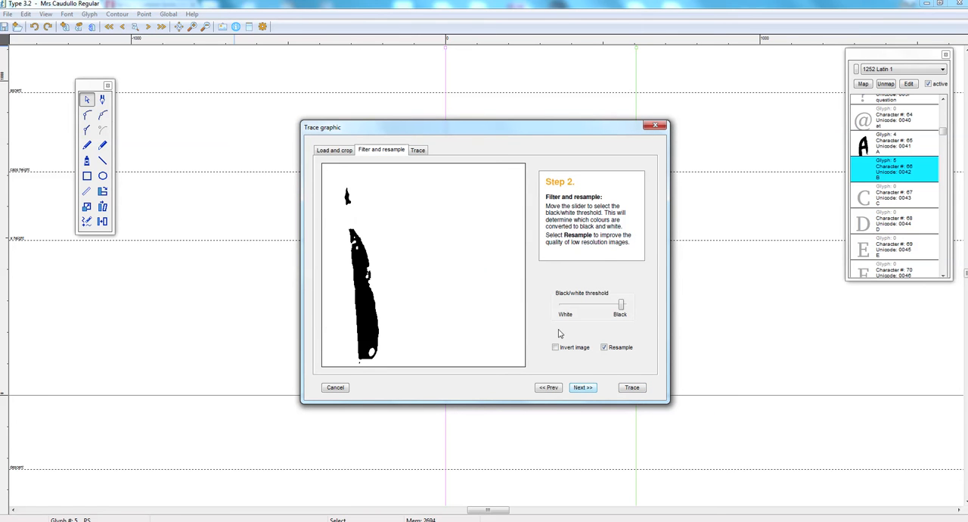
pyautogui.moveTo(620, 304)
pyautogui.mouseDown()
pyautogui.moveTo(607, 305)
pyautogui.moveTo(620, 304)
pyautogui.mouseUp()
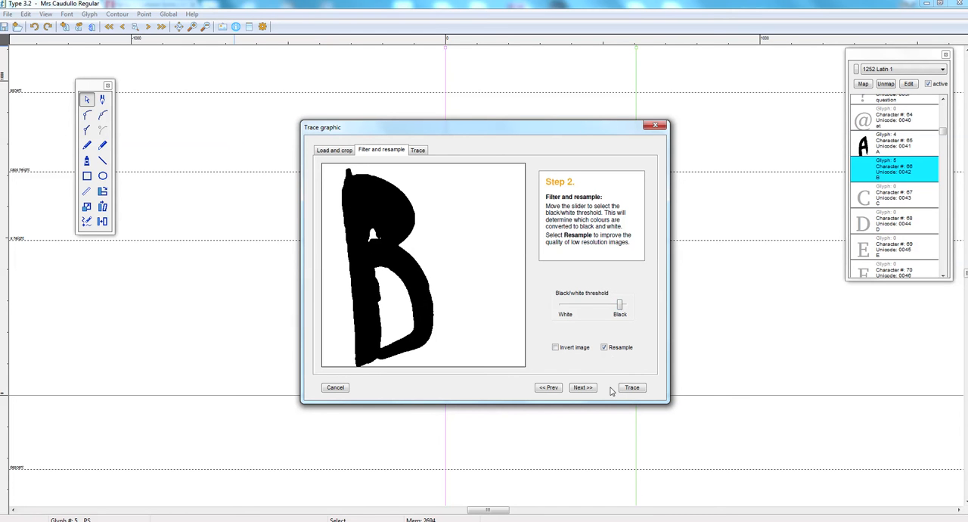
pyautogui.click(582, 388)
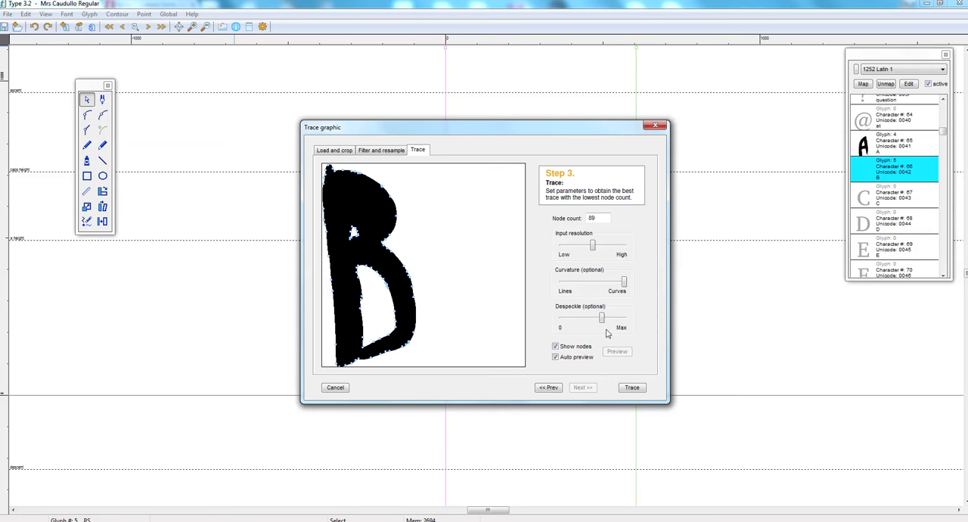
pyautogui.click(632, 388)
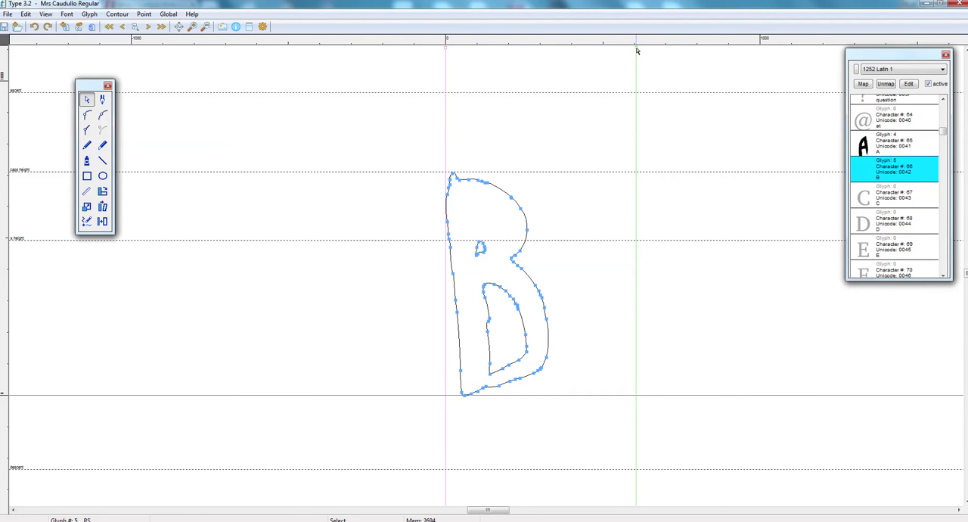
# - Narrow the B glyph's width to about 340 units and update its entry in the character list
pyautogui.moveTo(637, 51); pyautogui.dragTo(553, 48)
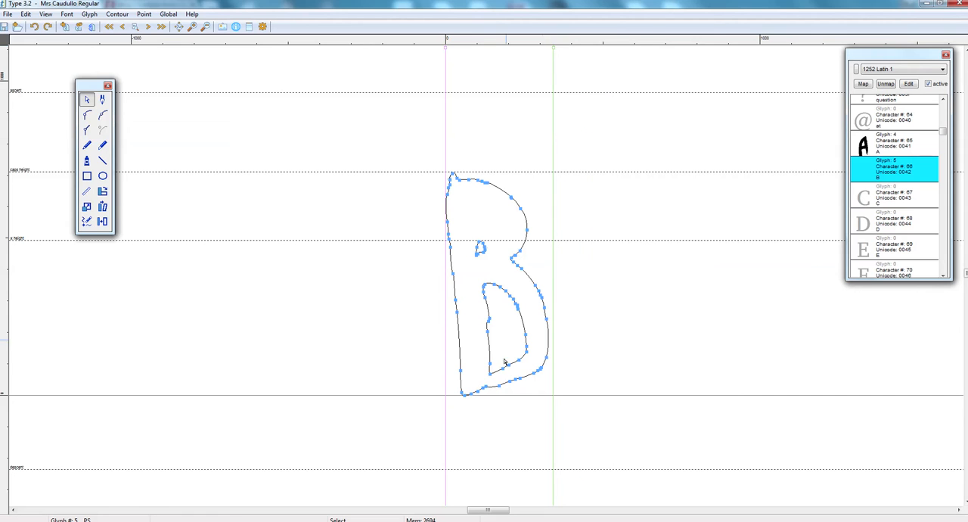
pyautogui.click(892, 174)
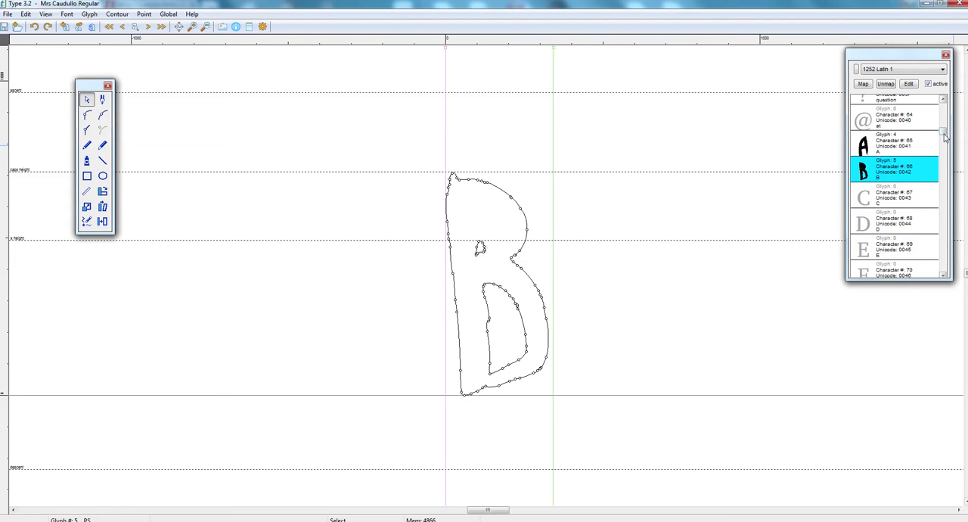
pyautogui.moveTo(944, 137); pyautogui.dragTo(942, 106)
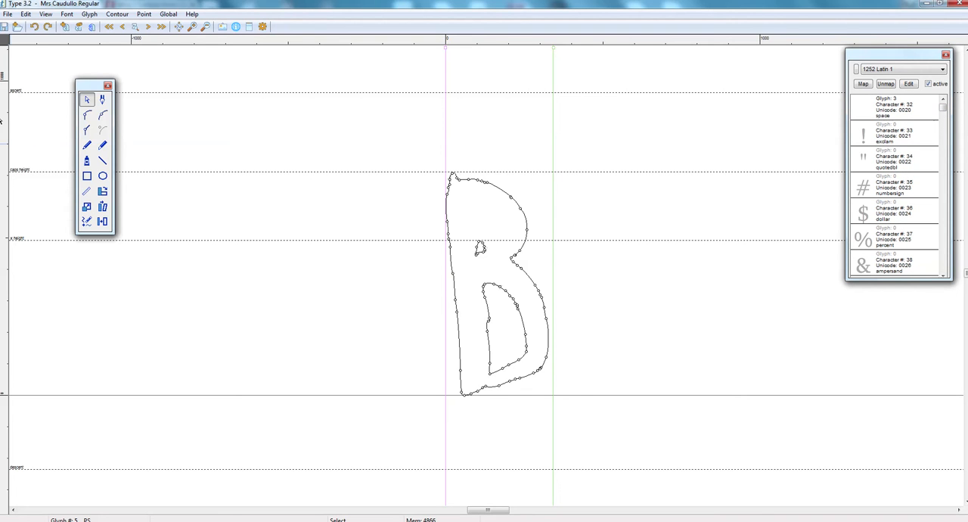
# - Save a working copy of the entire font as glyph data (.gfs) named MyFont on the Desktop
pyautogui.click(8, 15)
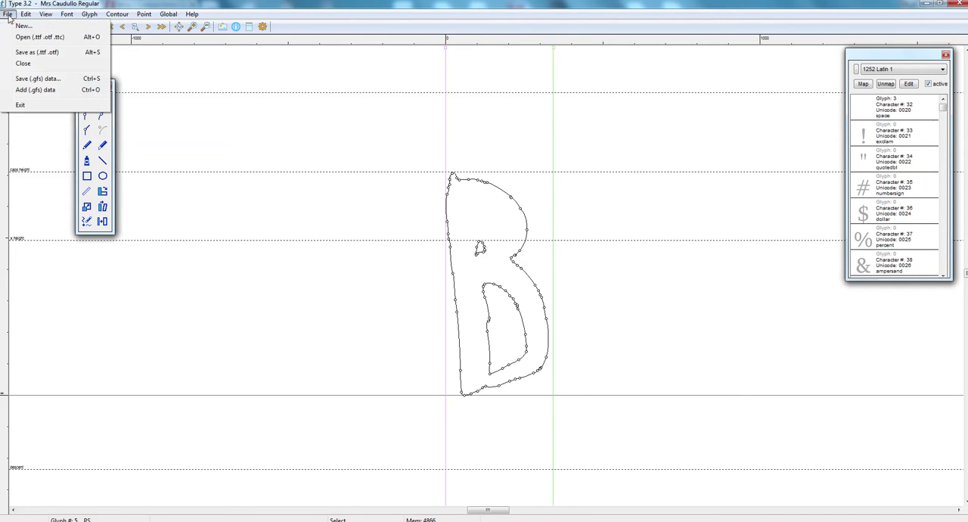
pyautogui.click(27, 78)
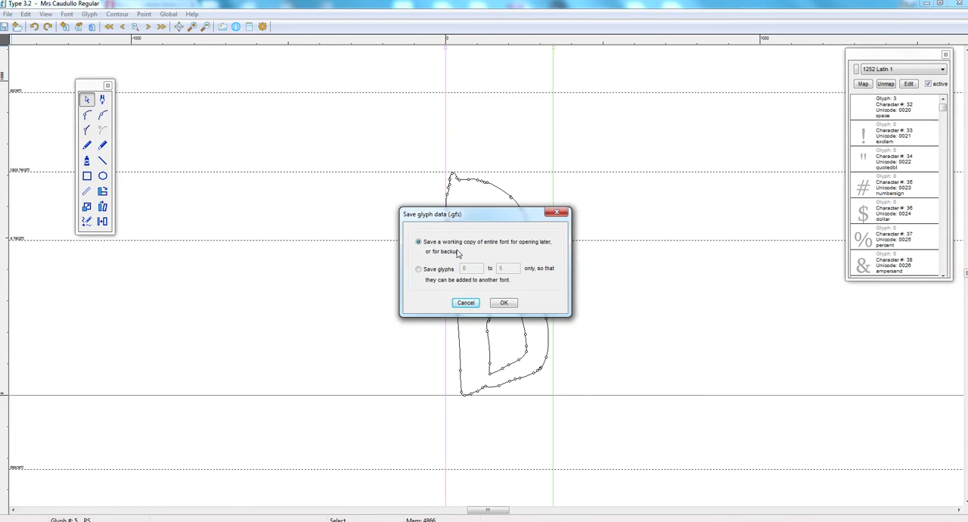
pyautogui.click(503, 302)
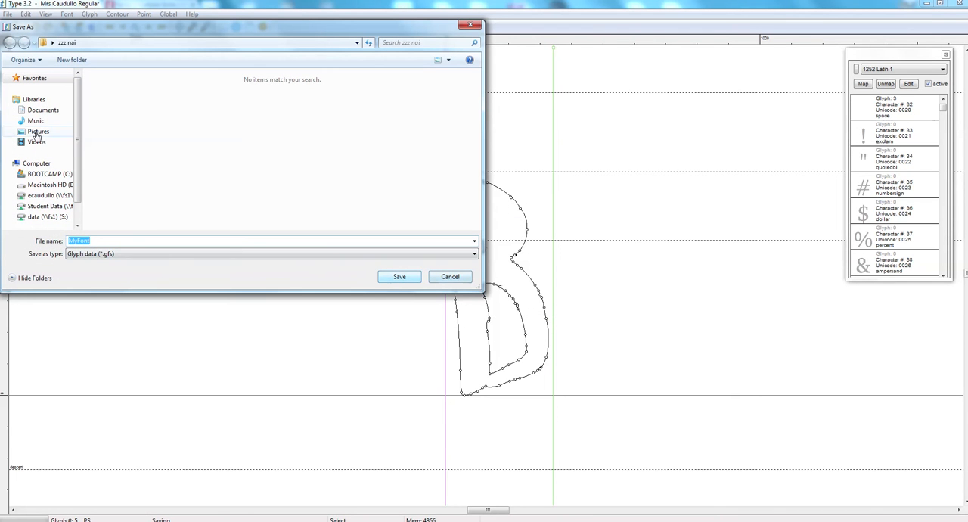
pyautogui.click(53, 79)
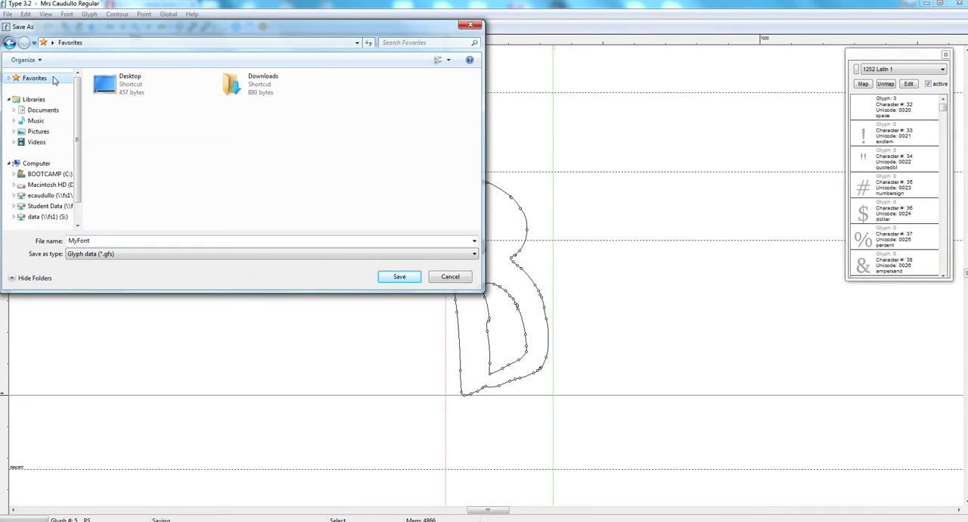
pyautogui.doubleClick(121, 82)
pyautogui.doubleClick(106, 243)
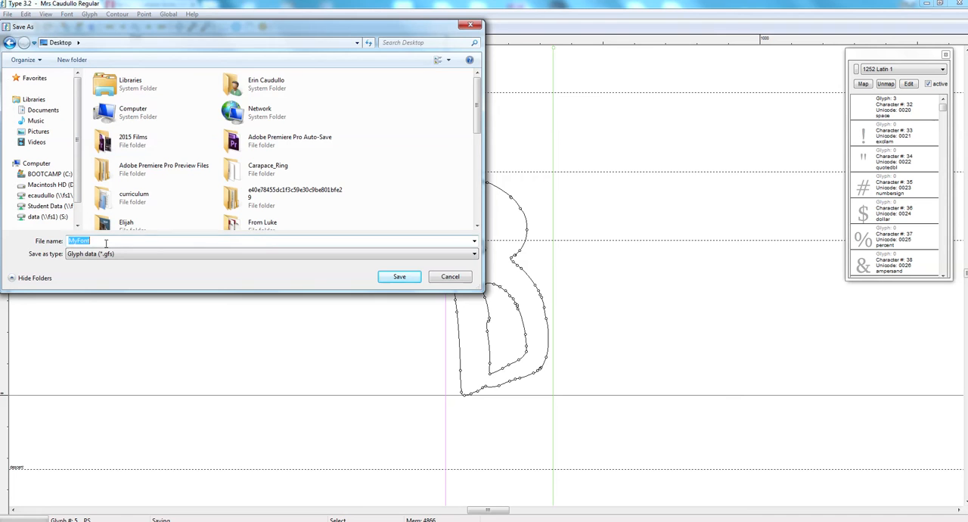
pyautogui.click(394, 278)
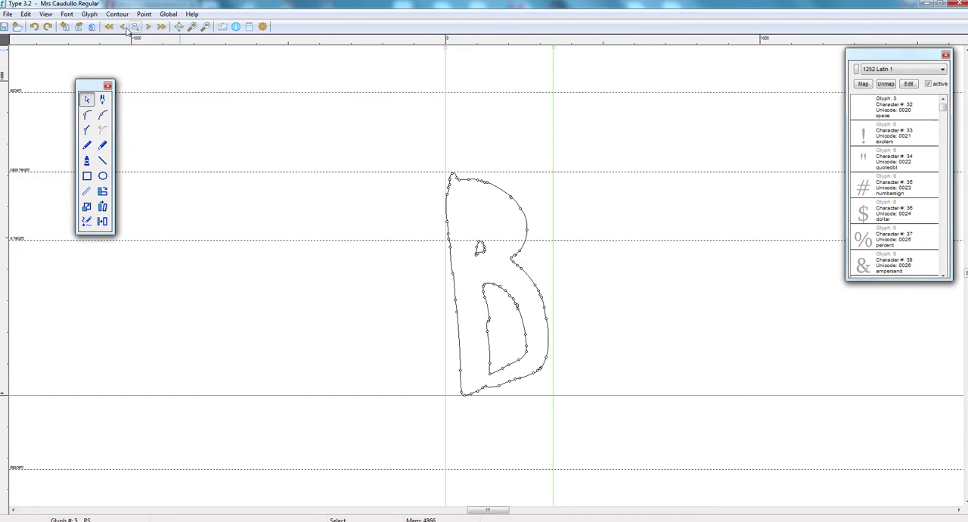
# - Convert the whole font to TT curves and accept that the operation is irreversible
pyautogui.click(167, 14)
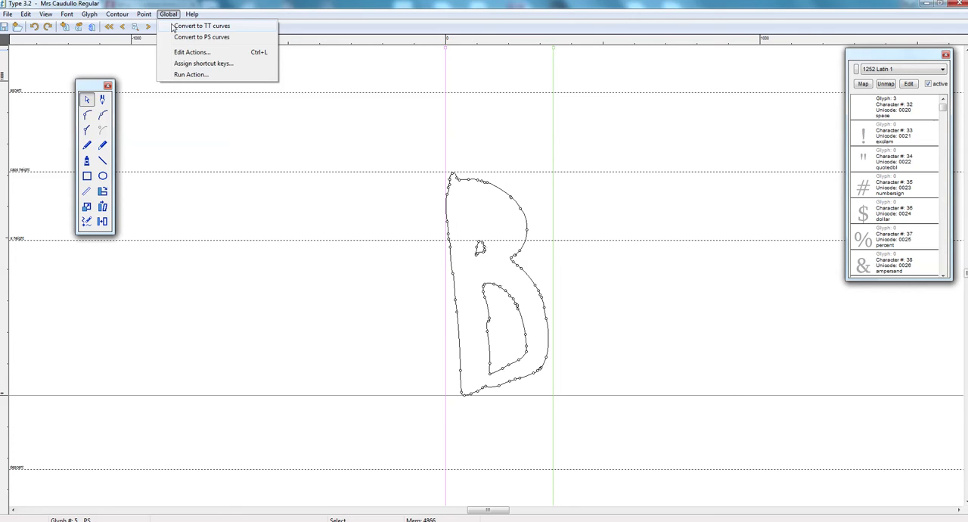
pyautogui.click(198, 25)
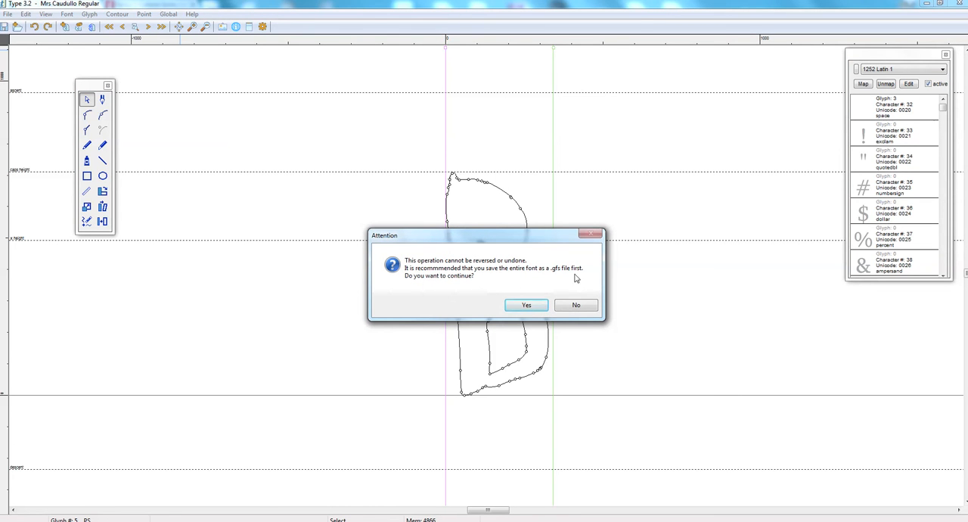
pyautogui.click(521, 306)
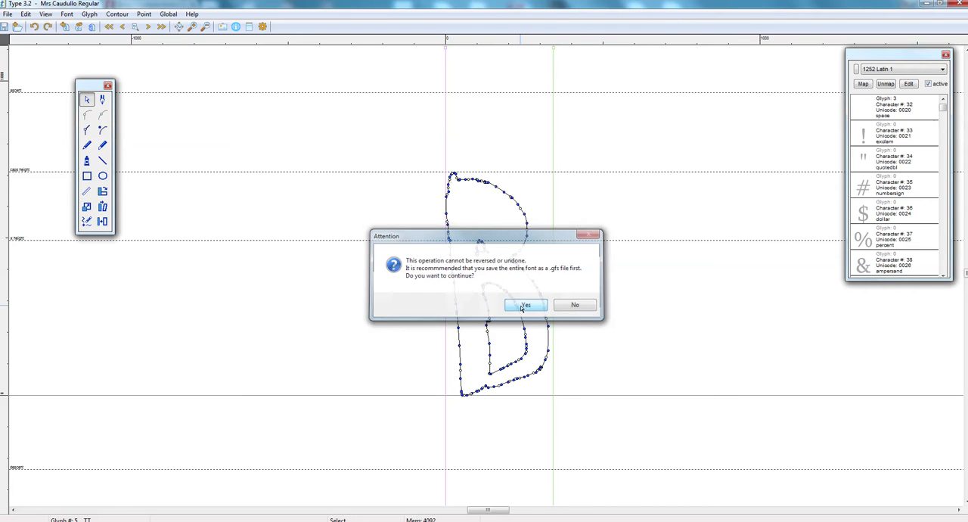
# - Save the font as an OpenType PS font (.otf) named MyFont in the Desktop folder zzz nai
pyautogui.click(7, 13)
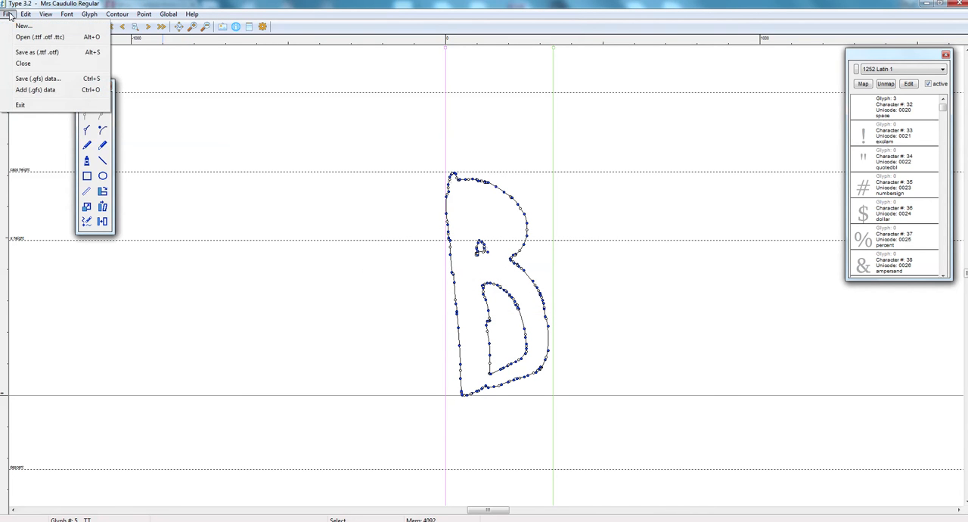
pyautogui.click(47, 57)
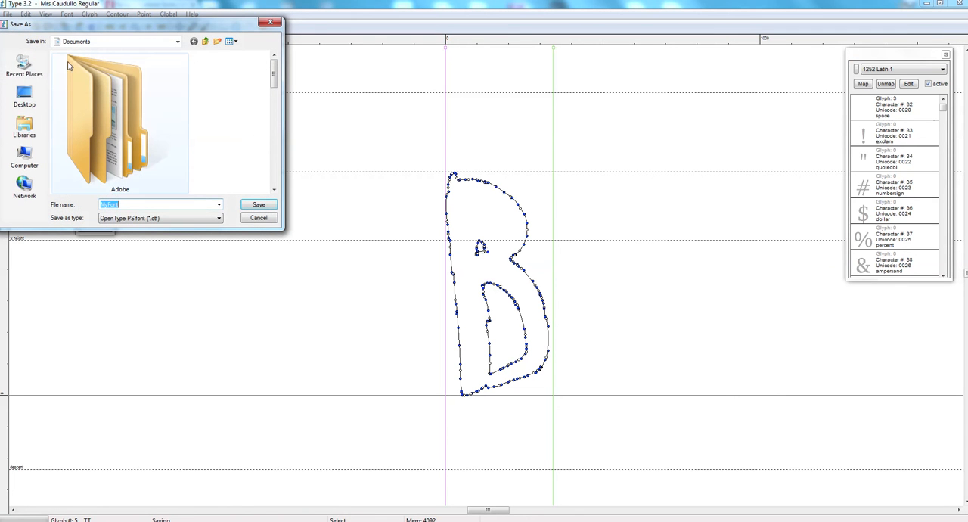
pyautogui.click(24, 97)
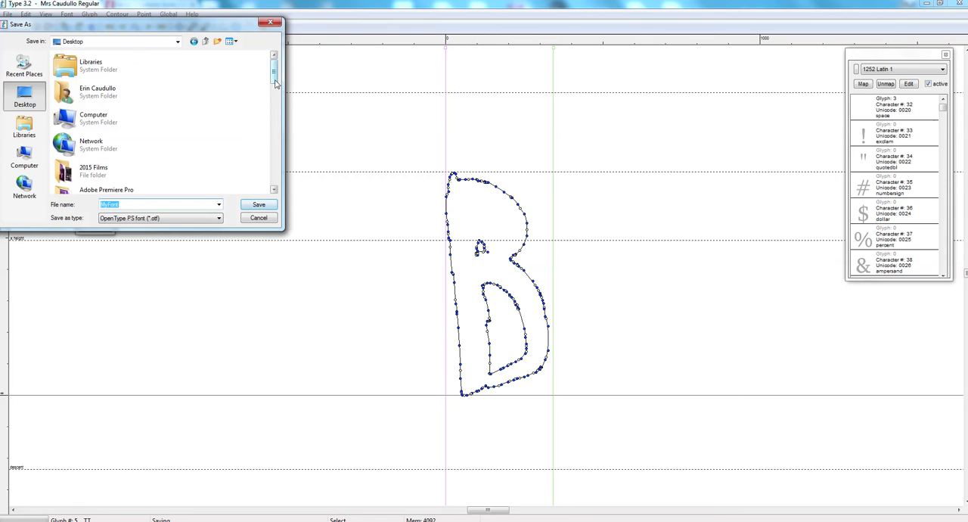
pyautogui.moveTo(274, 80); pyautogui.dragTo(275, 181)
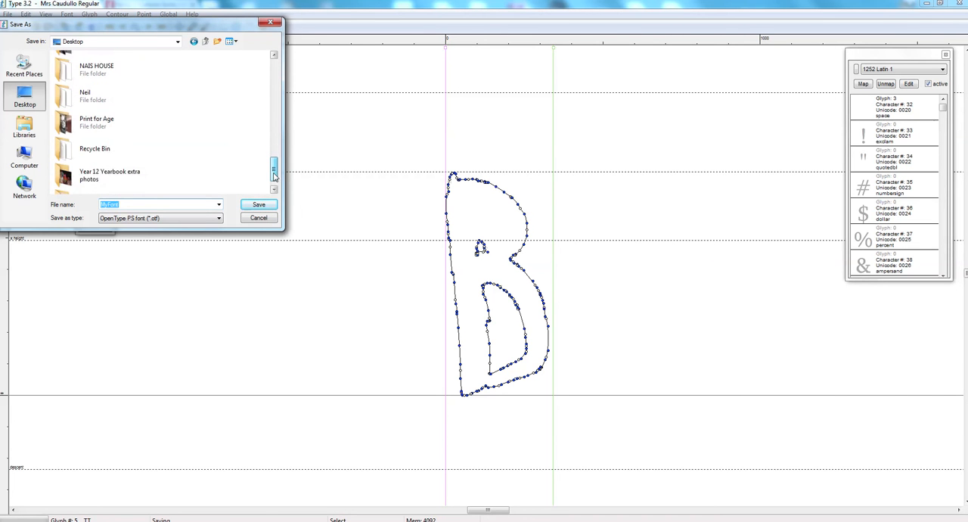
pyautogui.doubleClick(111, 190)
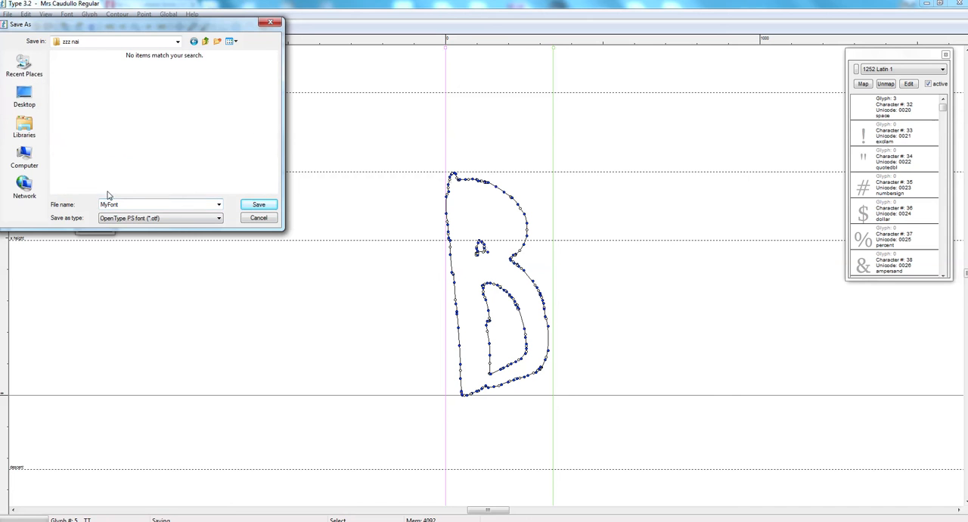
pyautogui.click(255, 204)
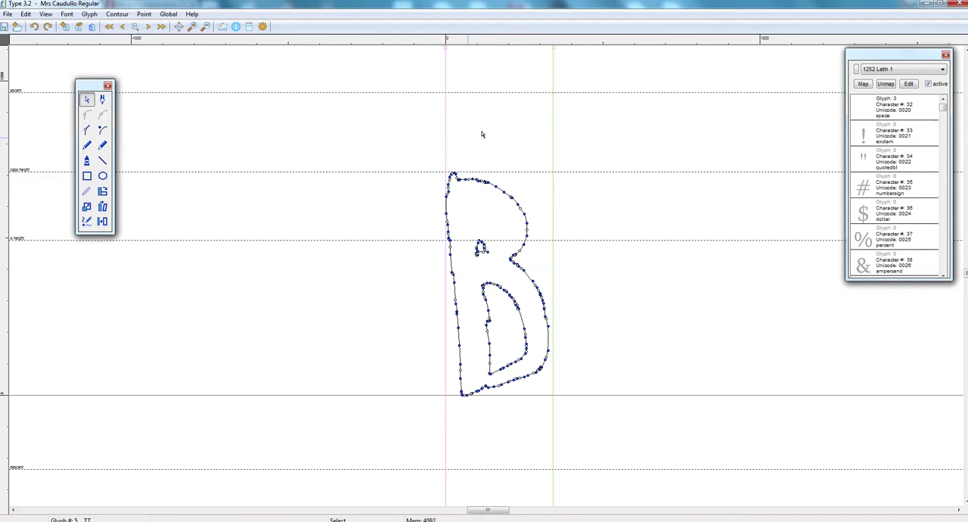
# - Switch to Windows Explorer, browse to the zzz nai folder on the Desktop, and open the MyFont font file
pyautogui.click(99, 519)
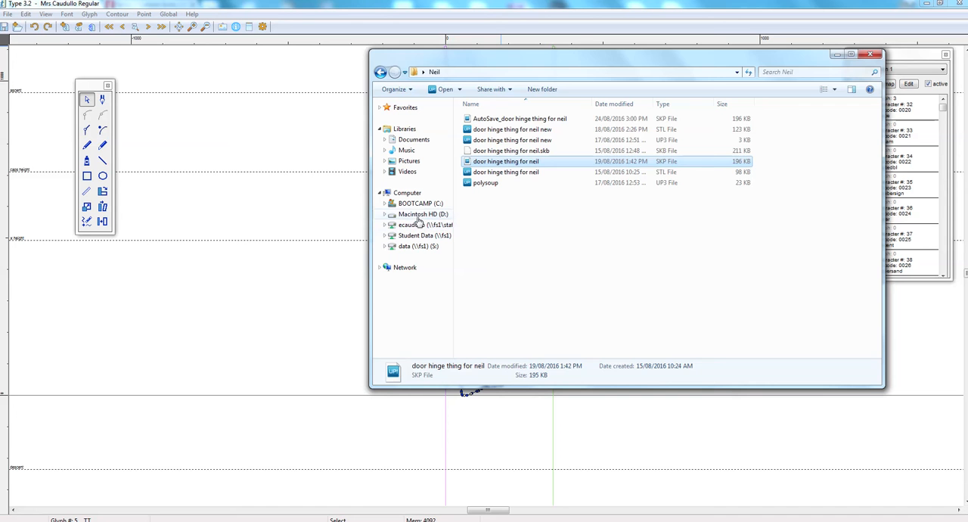
pyautogui.click(421, 110)
pyautogui.click(403, 110)
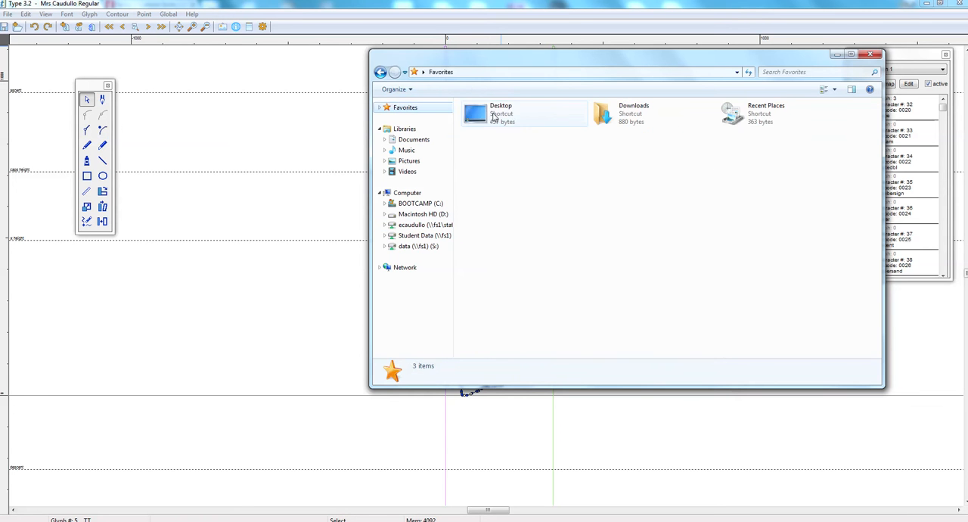
pyautogui.doubleClick(484, 113)
pyautogui.moveTo(875, 125); pyautogui.dragTo(875, 156)
pyautogui.doubleClick(511, 247)
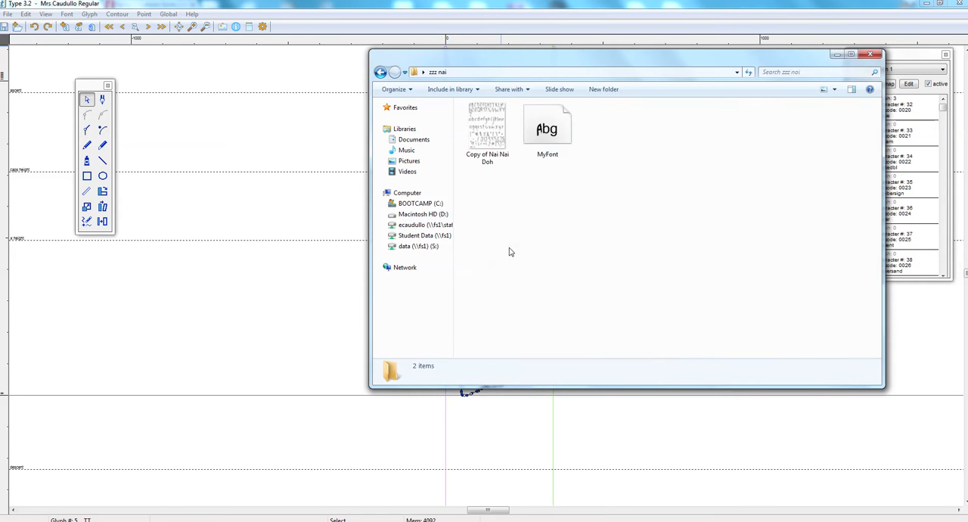
pyautogui.click(548, 135)
pyautogui.doubleClick(548, 135)
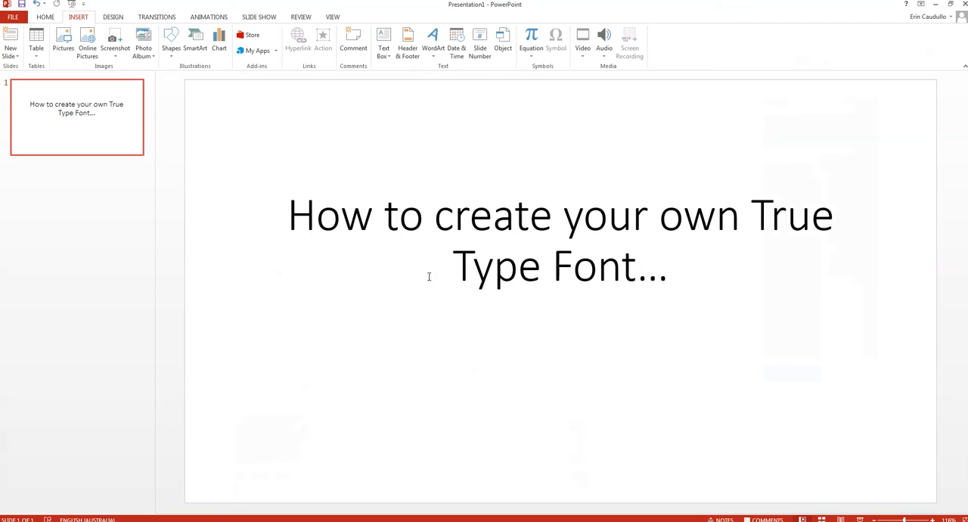
# - Switch to the PowerPoint presentation, select the slide's whole title text, and bring up its font settings
pyautogui.click(416, 232)
pyautogui.moveTo(287, 216); pyautogui.dragTo(687, 275)
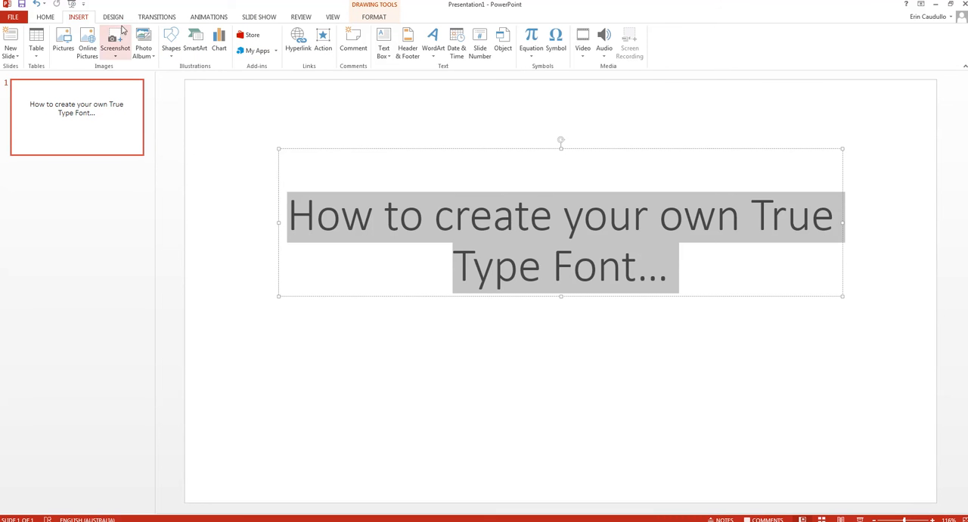
pyautogui.click(44, 17)
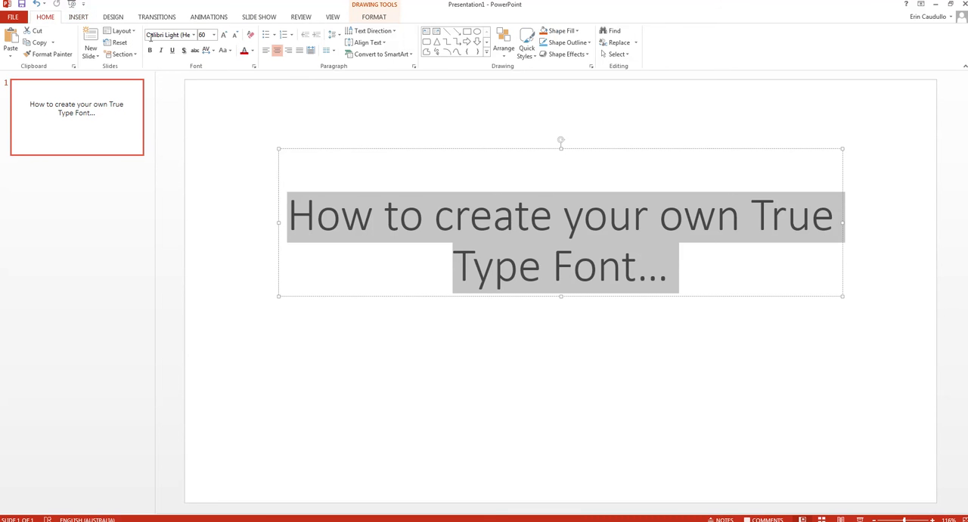
pyautogui.click(164, 37)
pyautogui.write('My fon')
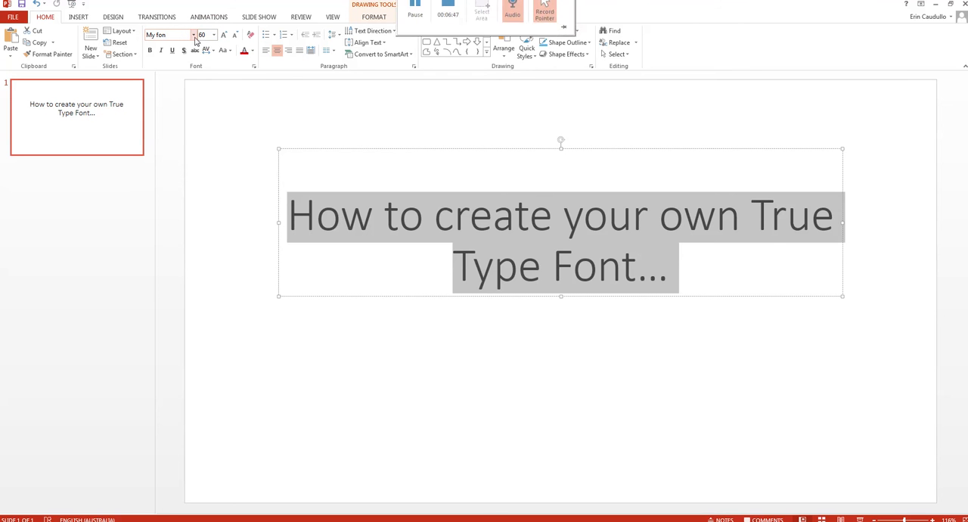
pyautogui.press('Return')
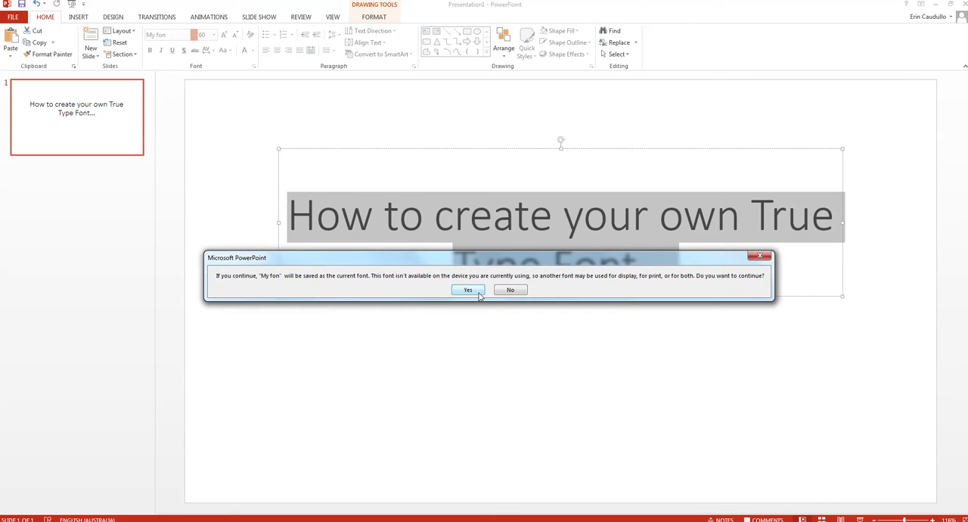
pyautogui.click(509, 290)
# - Look through the fonts available for the slide title to find the newly made custom font
pyautogui.click(194, 36)
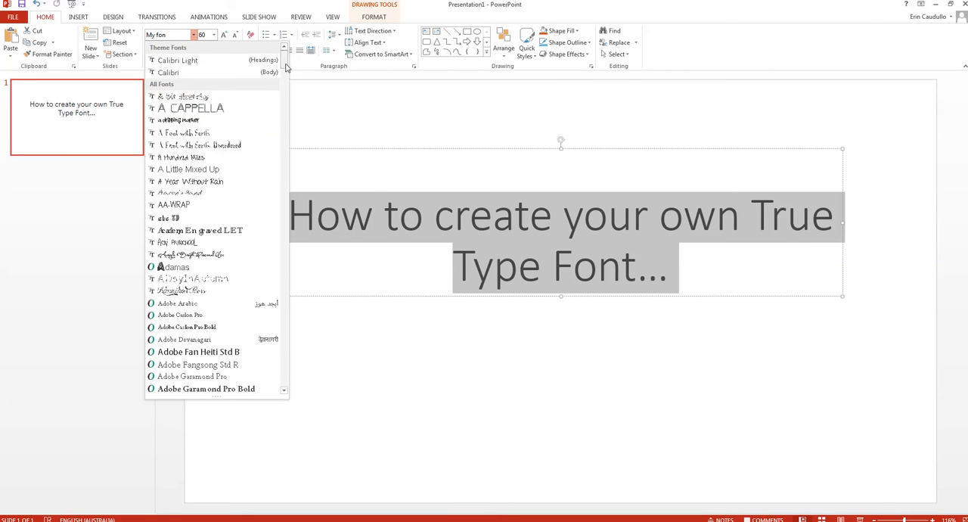
pyautogui.moveTo(286, 63); pyautogui.dragTo(280, 263)
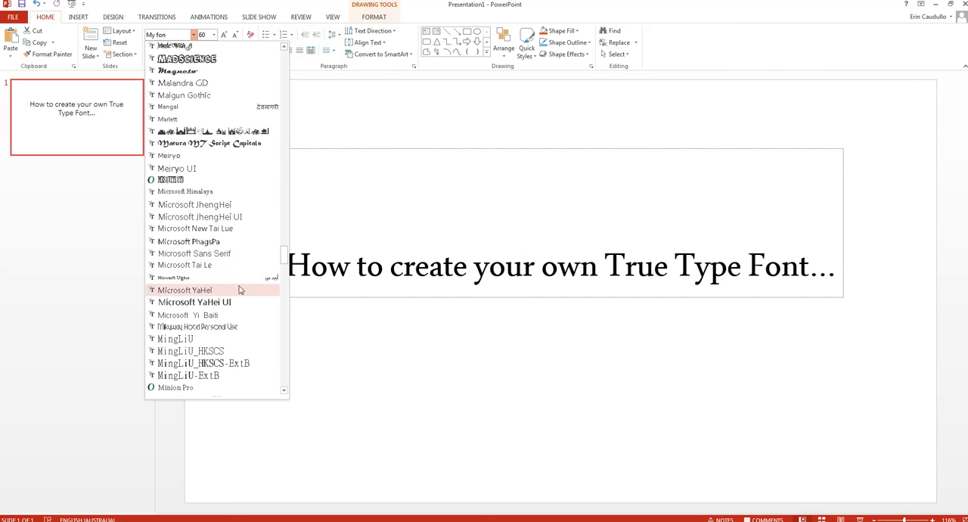
pyautogui.moveTo(283, 260)
pyautogui.mouseDown()
pyautogui.moveTo(286, 285)
pyautogui.moveTo(282, 244)
pyautogui.mouseUp()
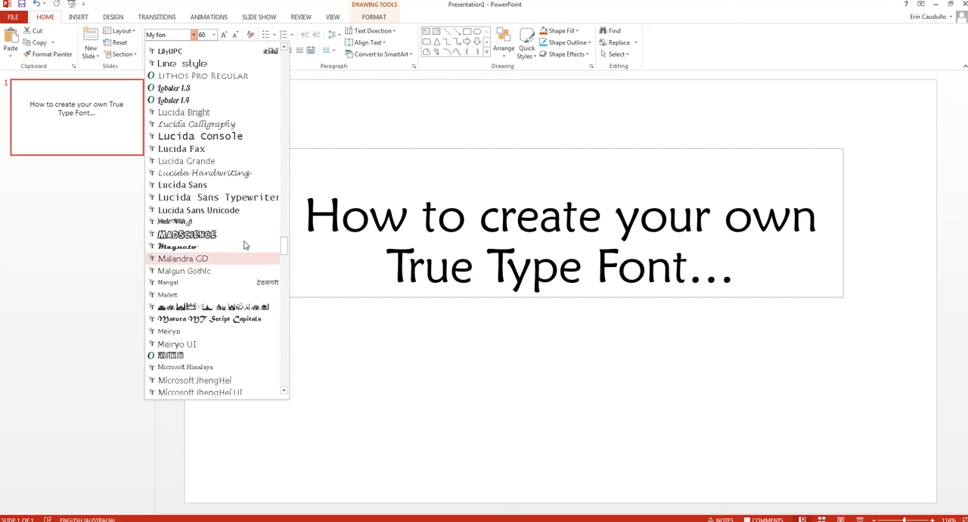
pyautogui.moveTo(288, 251); pyautogui.dragTo(286, 246)
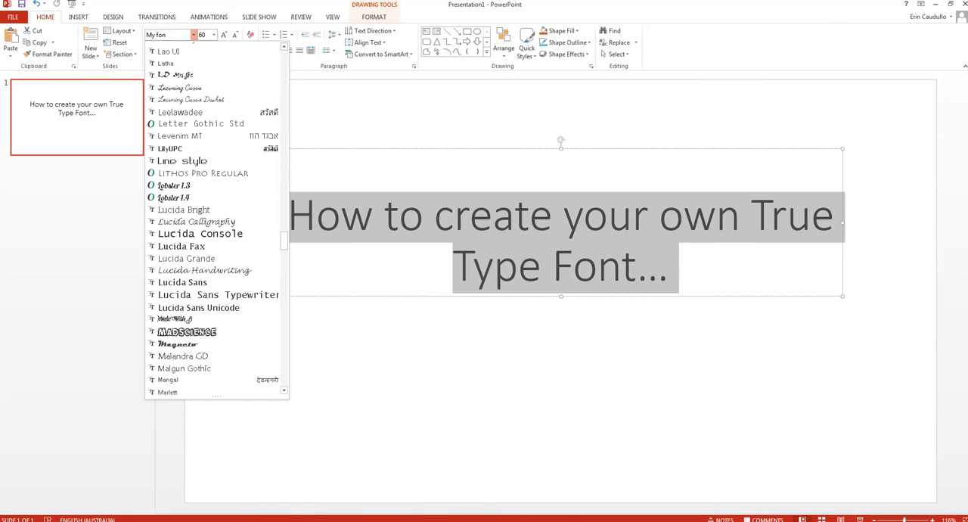
# - Check the custom font's internal name in its preview window and search PowerPoint's fonts for it, leaving the title's font unchanged
pyautogui.hotkey('alt', 'Tab')
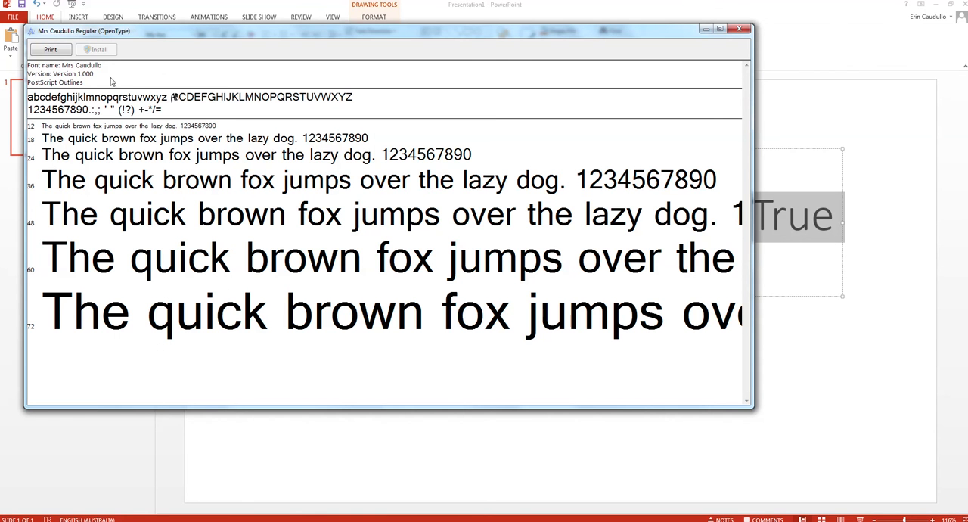
pyautogui.hotkey('alt', 'Tab')
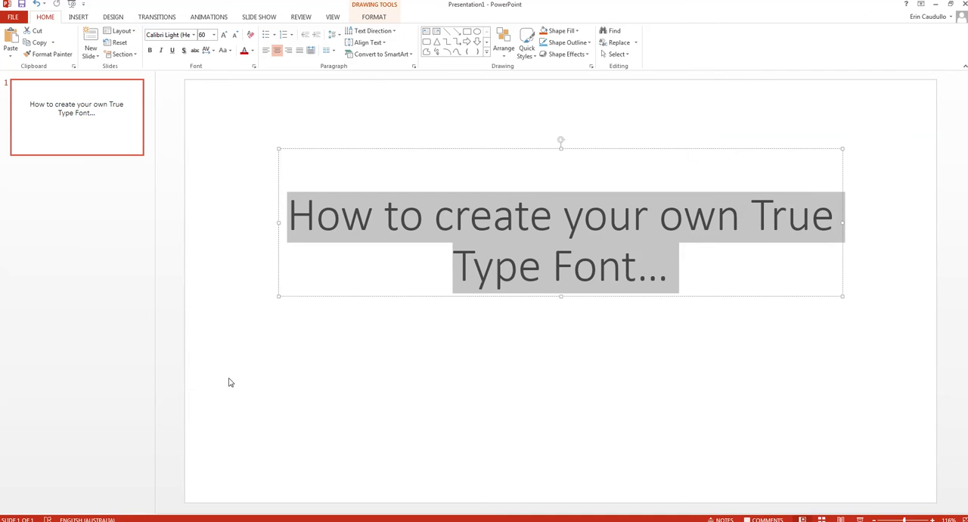
pyautogui.click(193, 36)
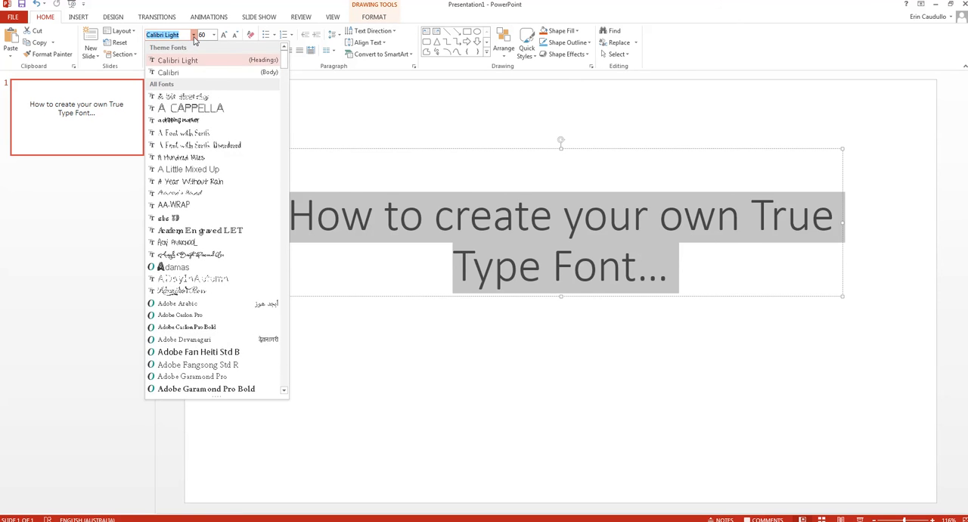
pyautogui.write('Mrs')
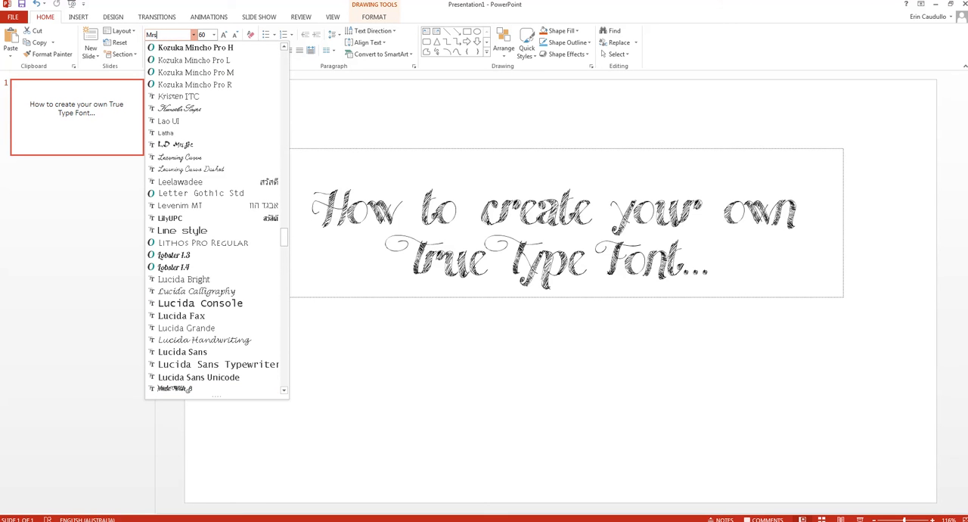
pyautogui.moveTo(285, 241); pyautogui.dragTo(286, 259)
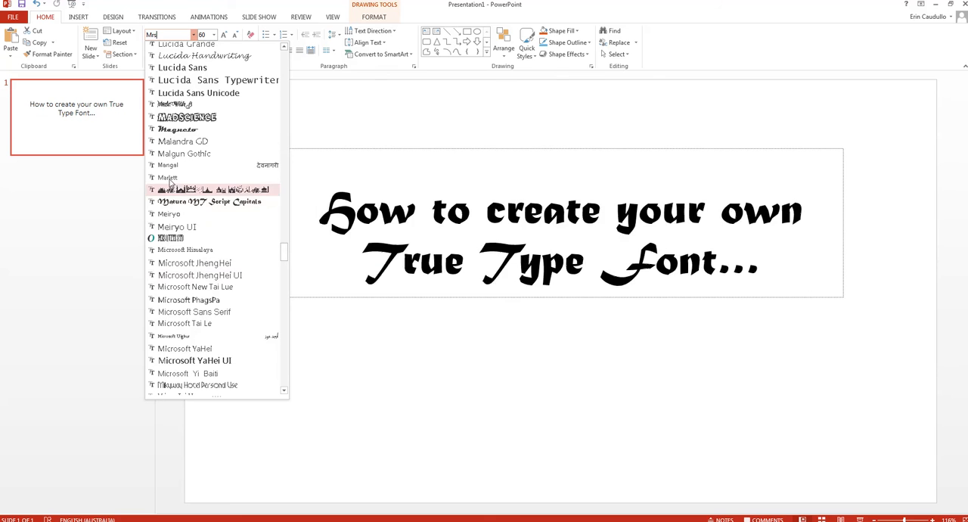
pyautogui.click(338, 365)
pyautogui.click(514, 290)
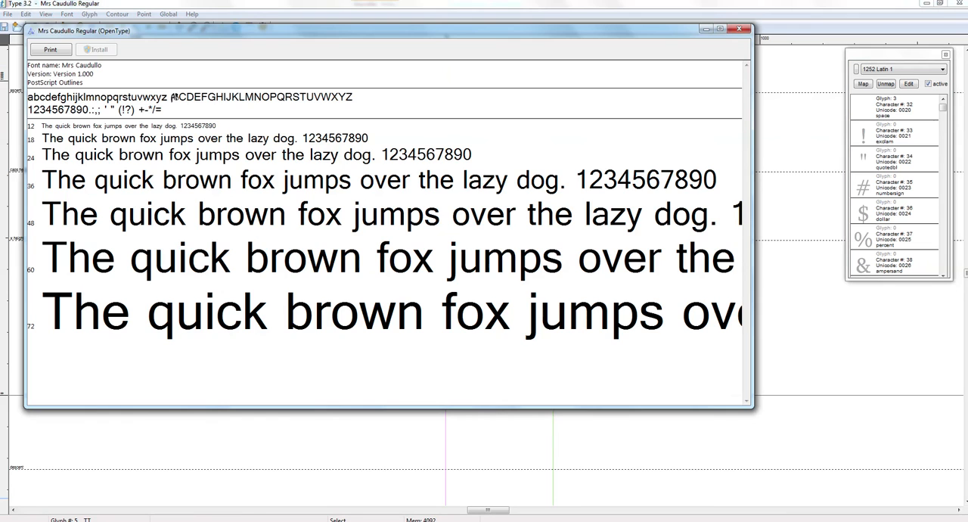
# - Close the old font preview, reopen MyFont from the zzz nai folder and install it, replacing the already installed version
pyautogui.click(739, 29)
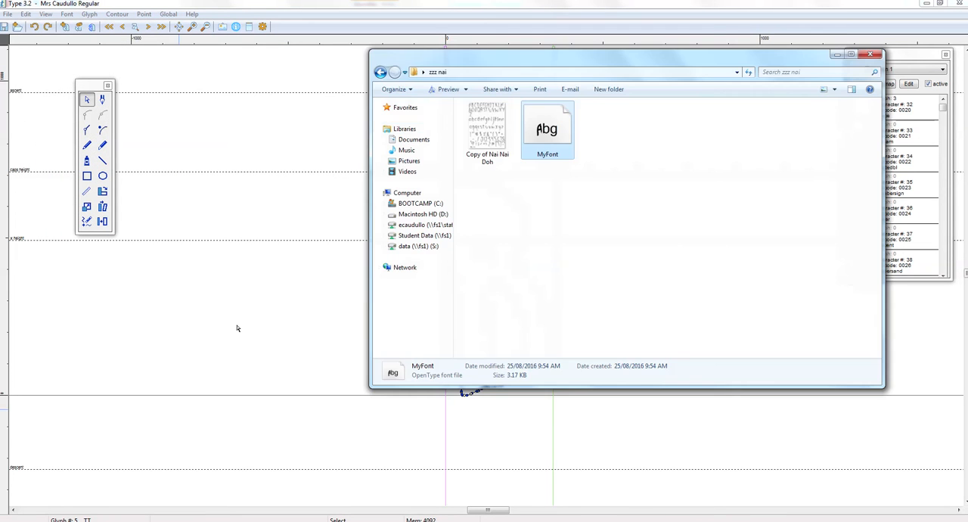
pyautogui.press('Return')
pyautogui.click(112, 64)
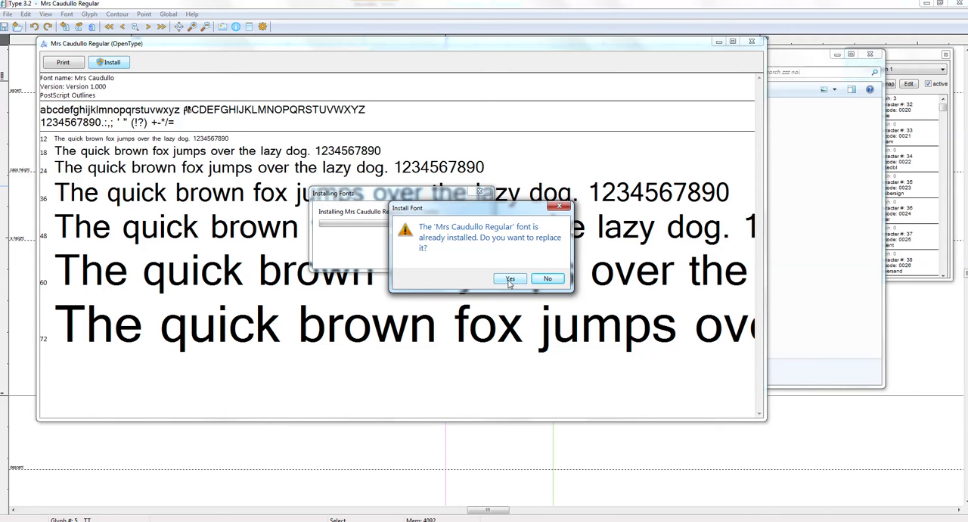
pyautogui.click(511, 279)
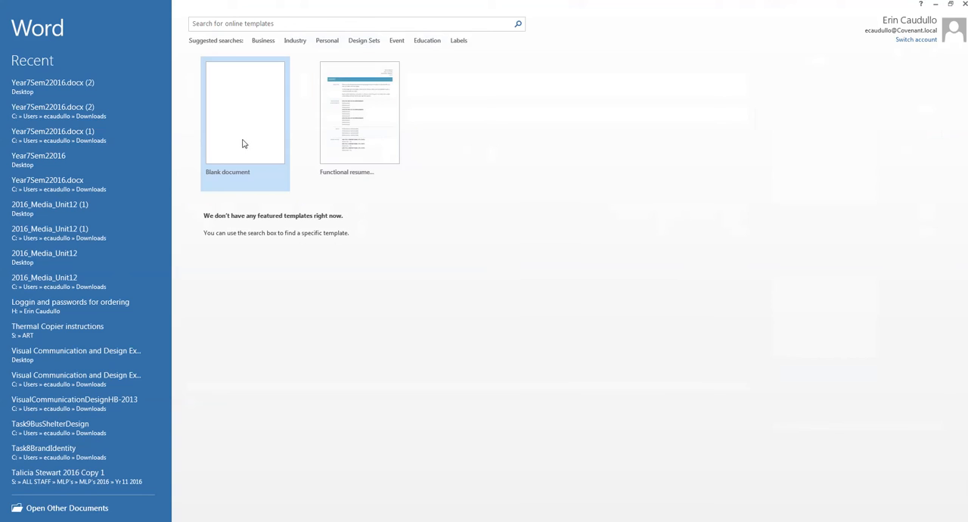
# - Switch to Word, create a blank document and enter the sample text AB
pyautogui.click(251, 124)
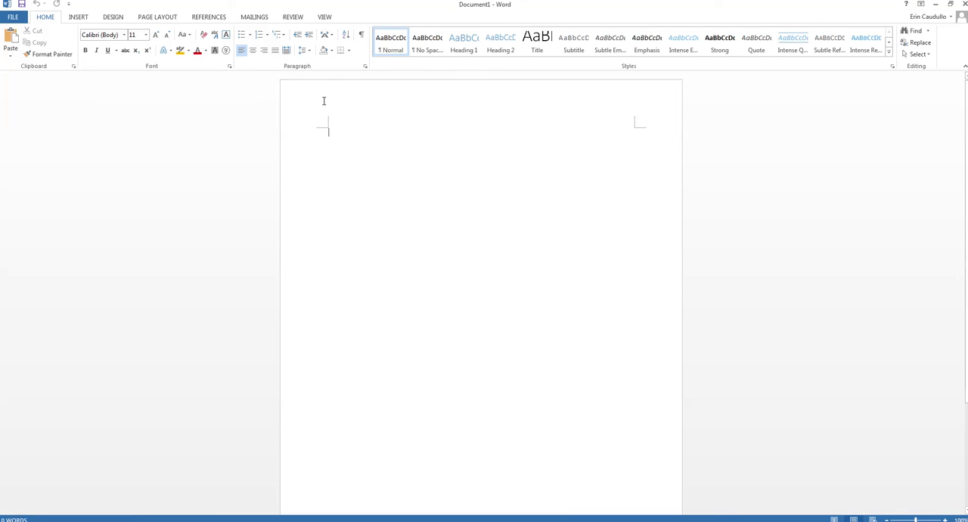
pyautogui.write('AB')
# - Format the AB text in the newly installed custom font at size 48
pyautogui.click(264, 130)
pyautogui.click(124, 36)
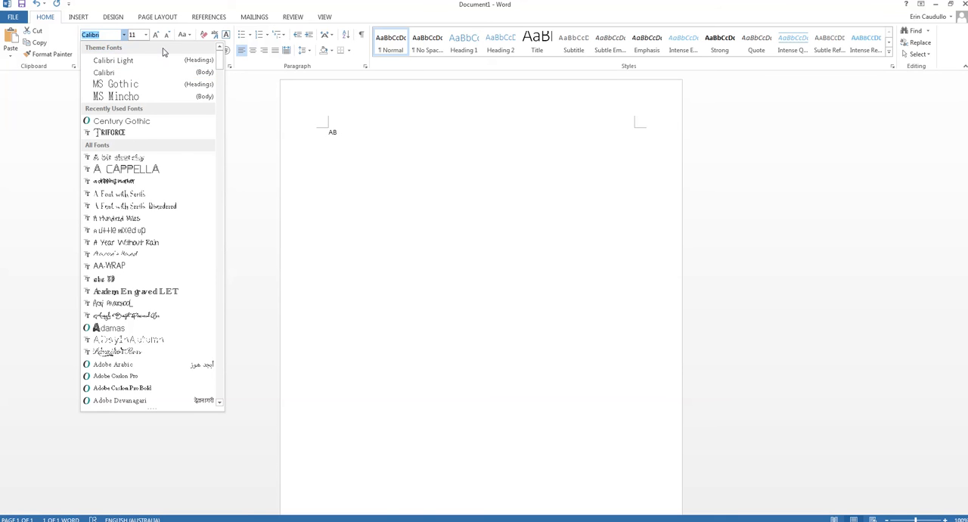
pyautogui.write('Mrs Caudullo')
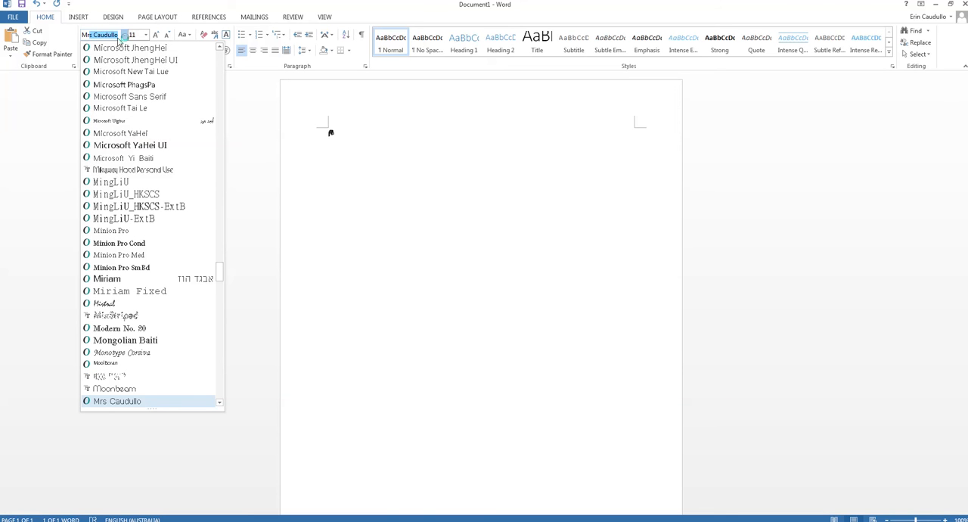
pyautogui.press('Return')
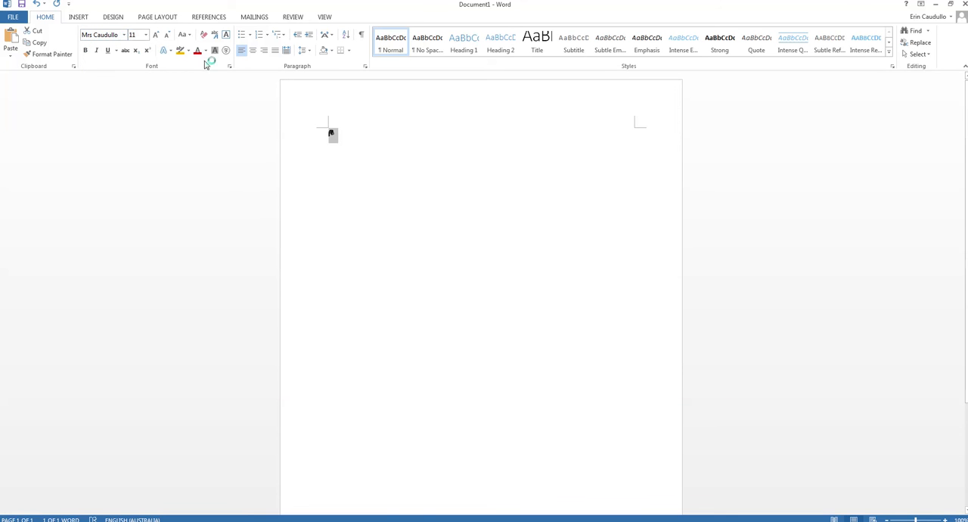
pyautogui.click(146, 35)
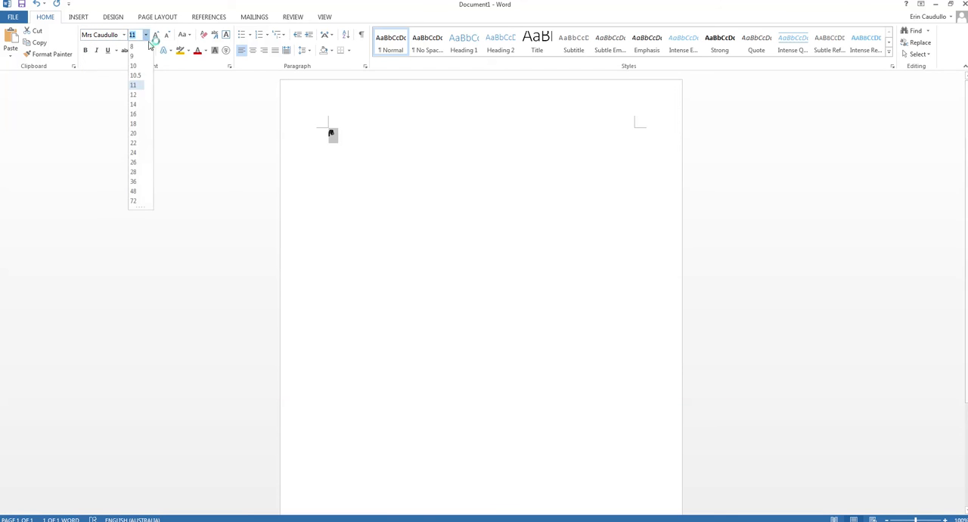
pyautogui.click(134, 191)
pyautogui.click(431, 175)
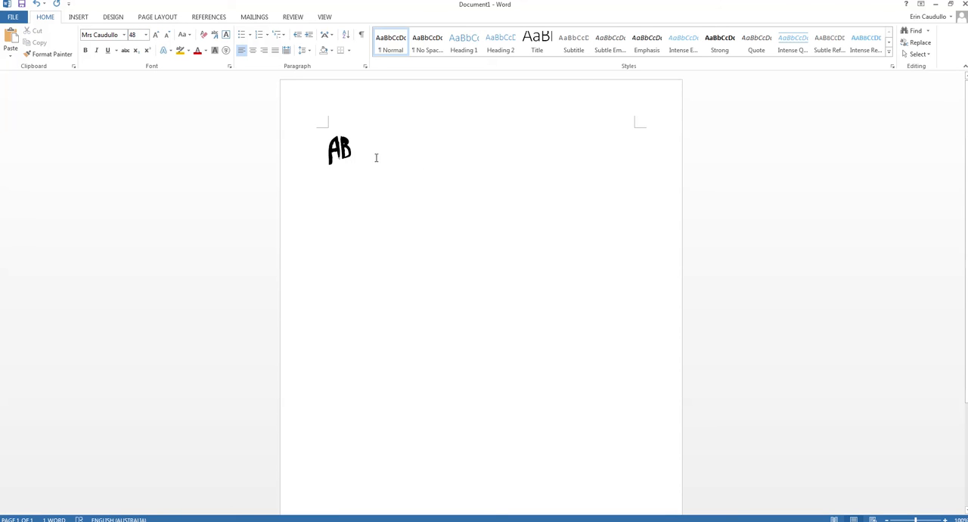